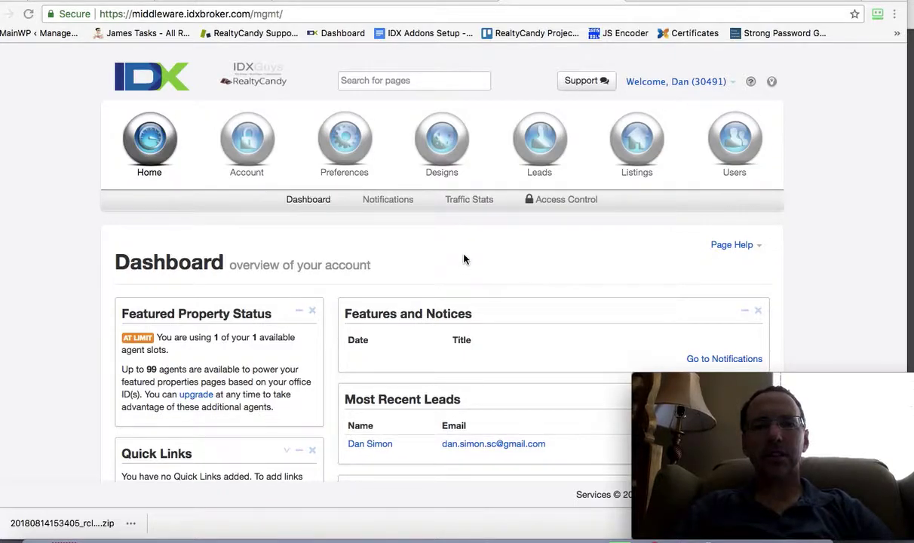
- Start creating a new saved link from Designs > Saved Links
left_click(448, 179)
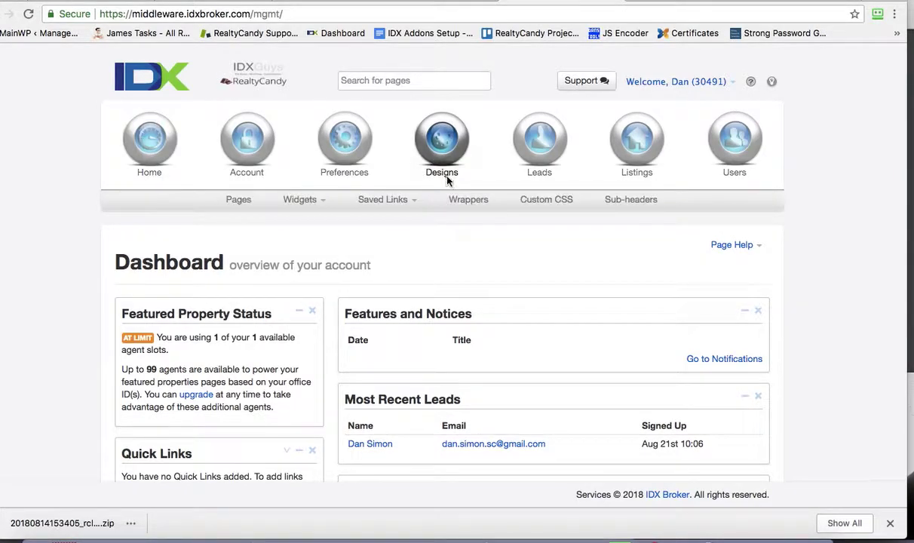
left_click(401, 202)
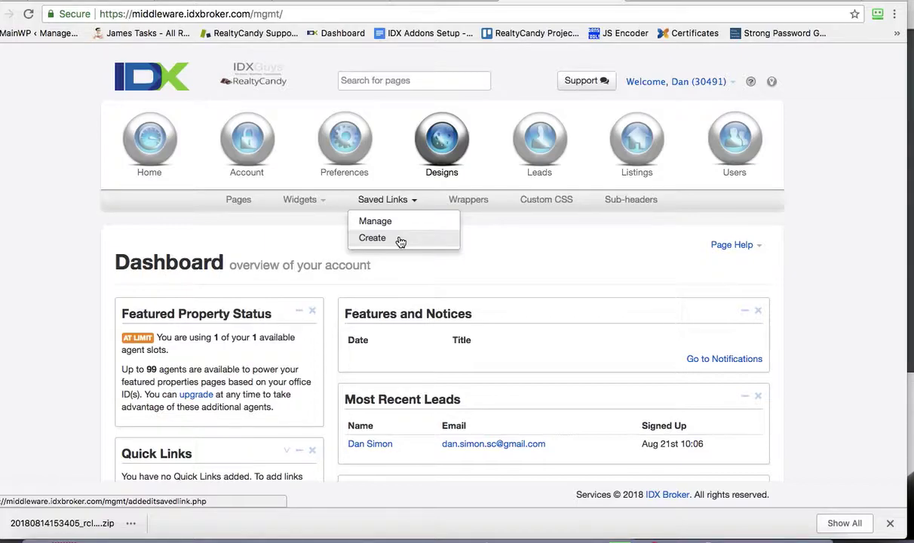
left_click(399, 239)
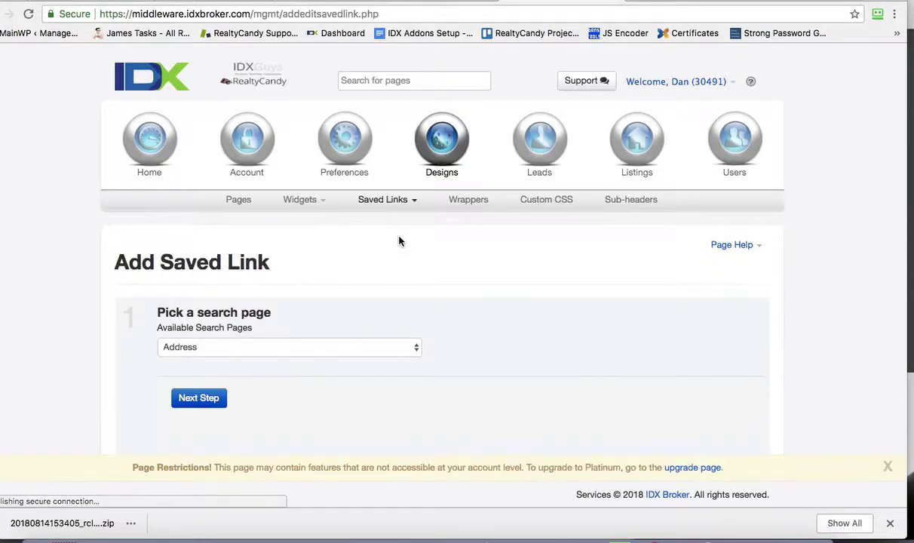
scroll(399, 241, "down", 3)
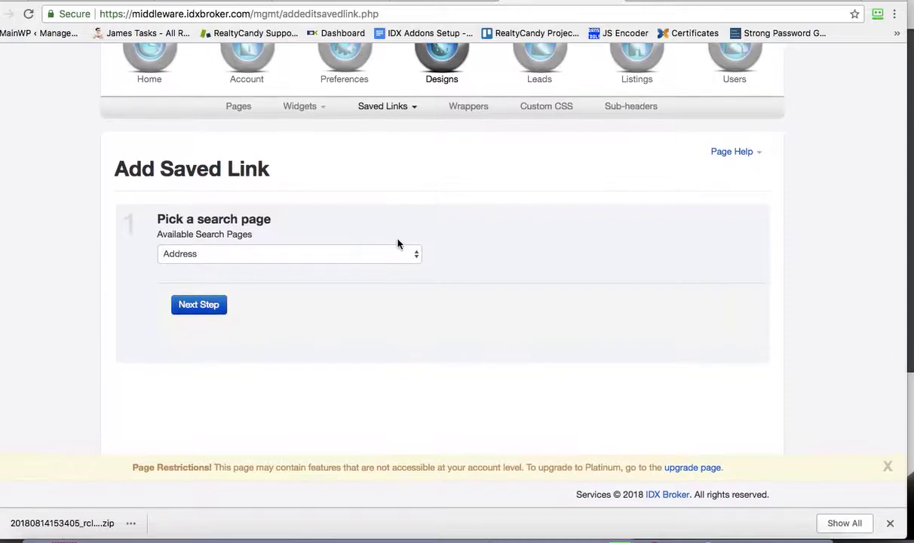
- Base the saved link on the Advanced Search page and continue to the criteria step
left_click(397, 259)
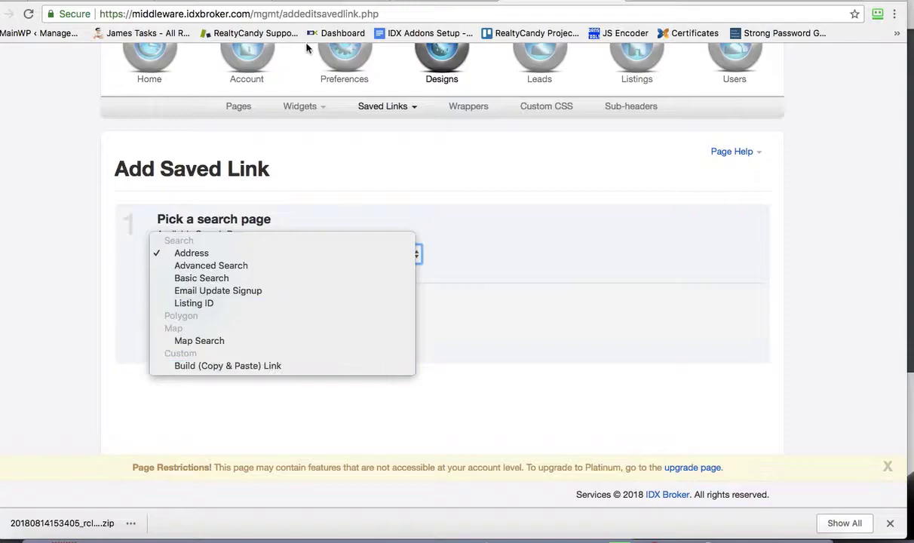
left_click(296, 14)
double_click(296, 14)
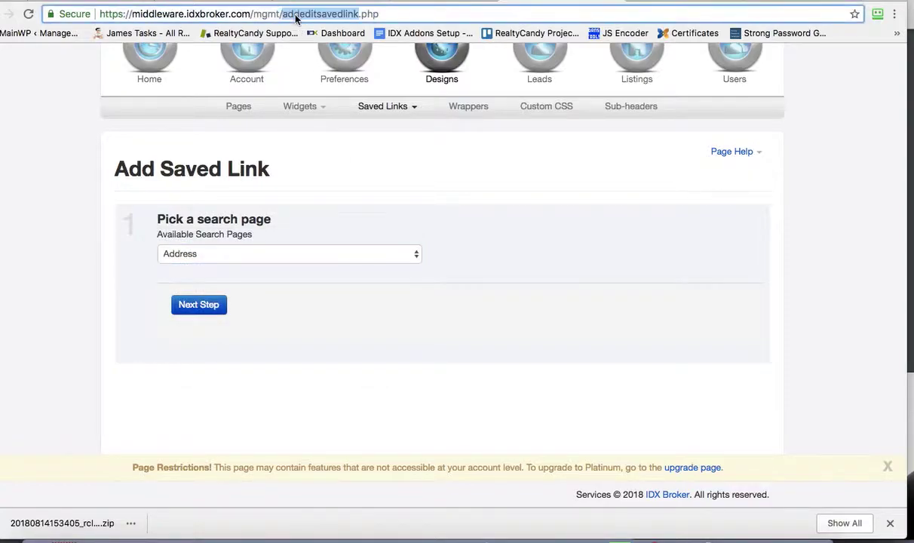
left_click(294, 13)
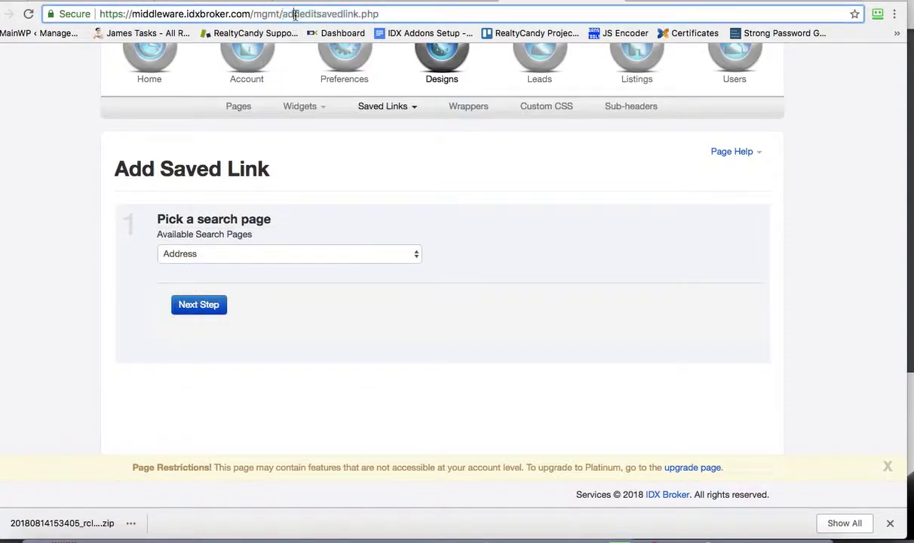
left_click(354, 258)
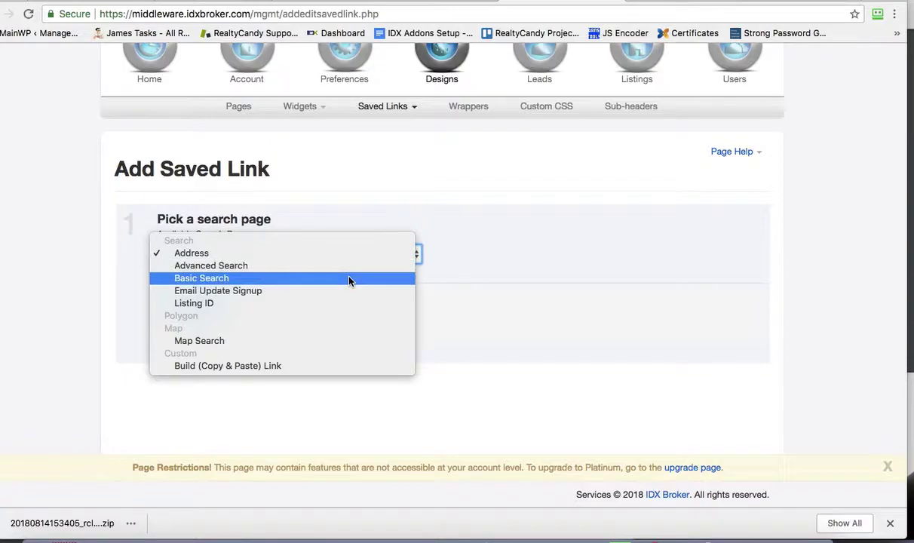
left_click(350, 268)
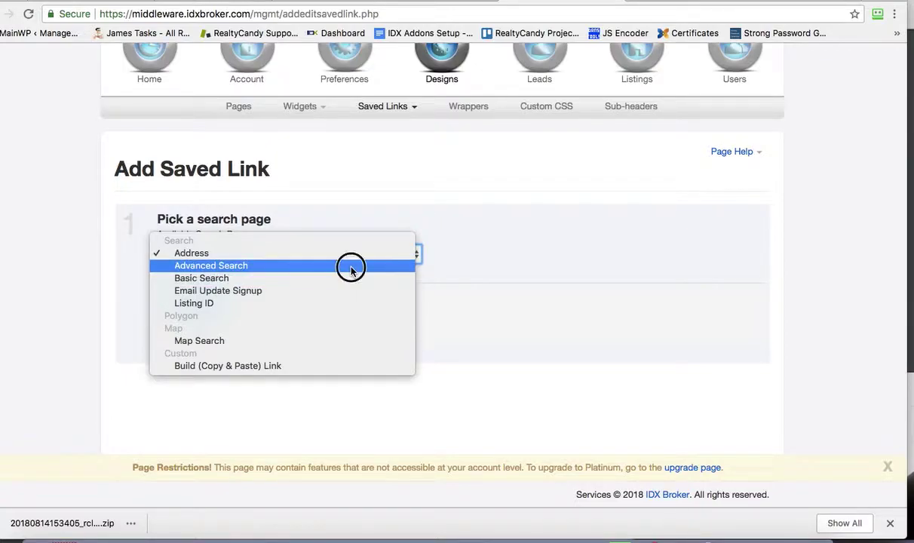
left_click(208, 311)
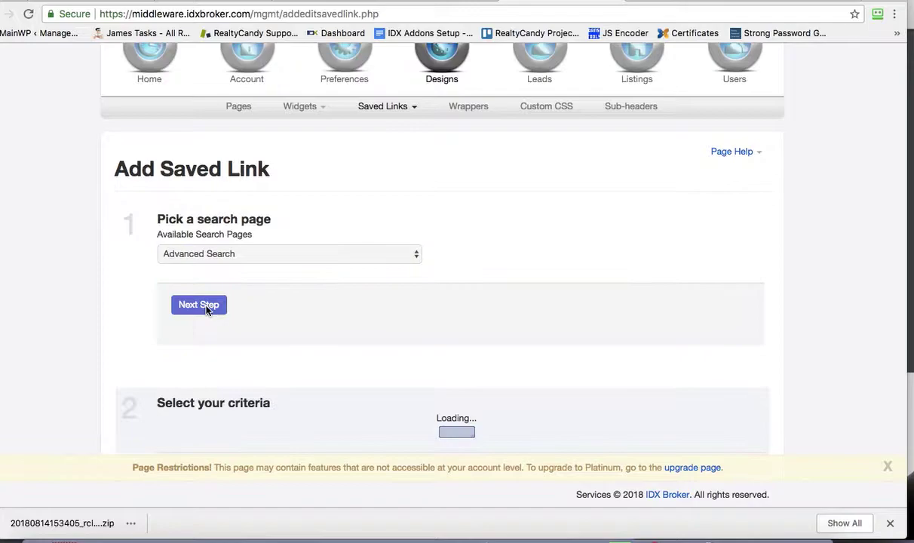
- Add Charleston (City) via 'cha' and set Status to Active
scroll(410, 363, "down", 2)
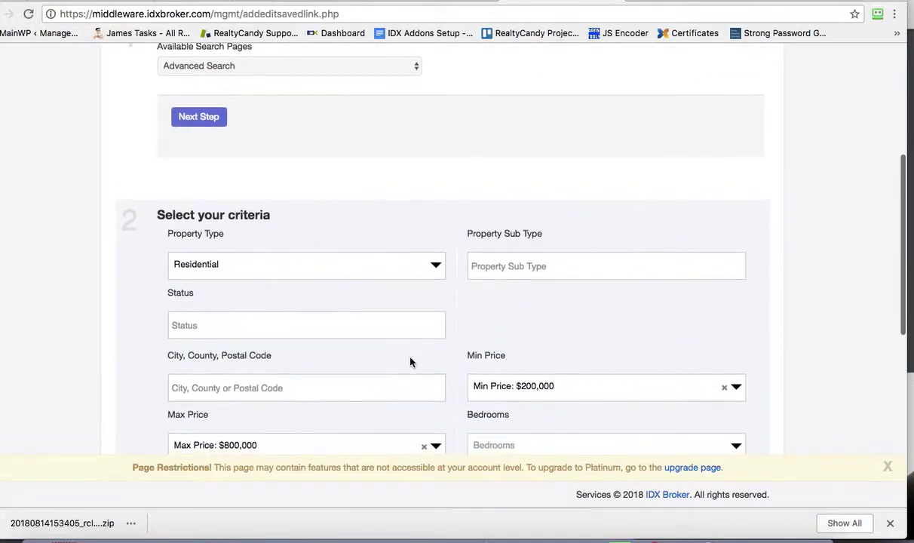
scroll(410, 363, "down", 2)
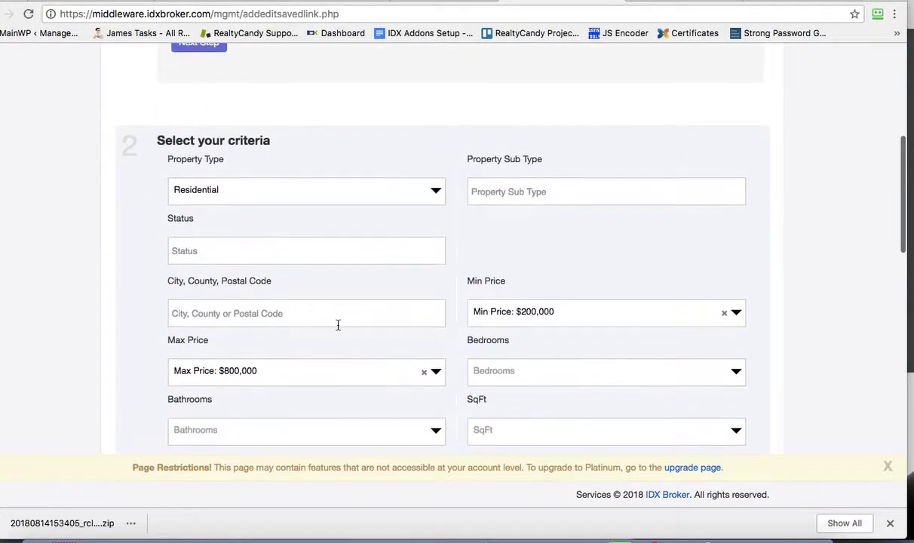
left_click(329, 322)
type("cha")
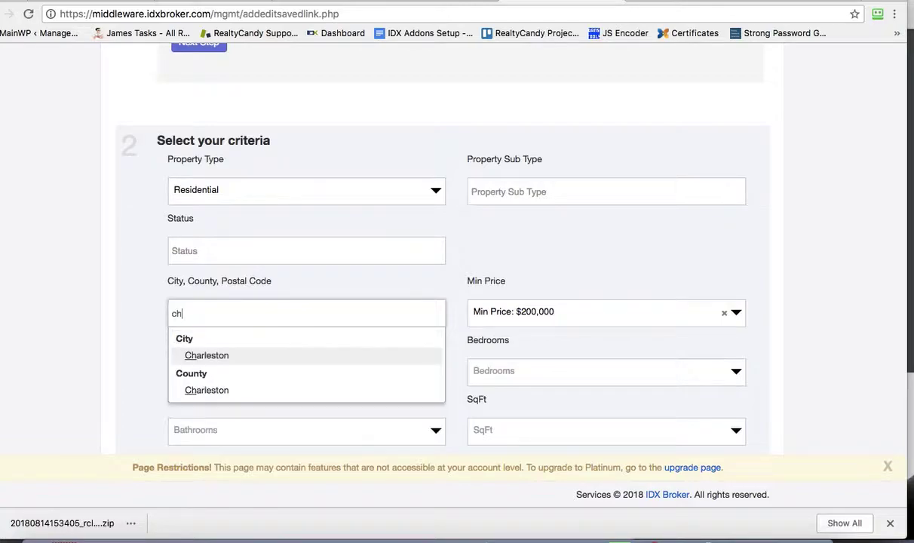
left_click(238, 357)
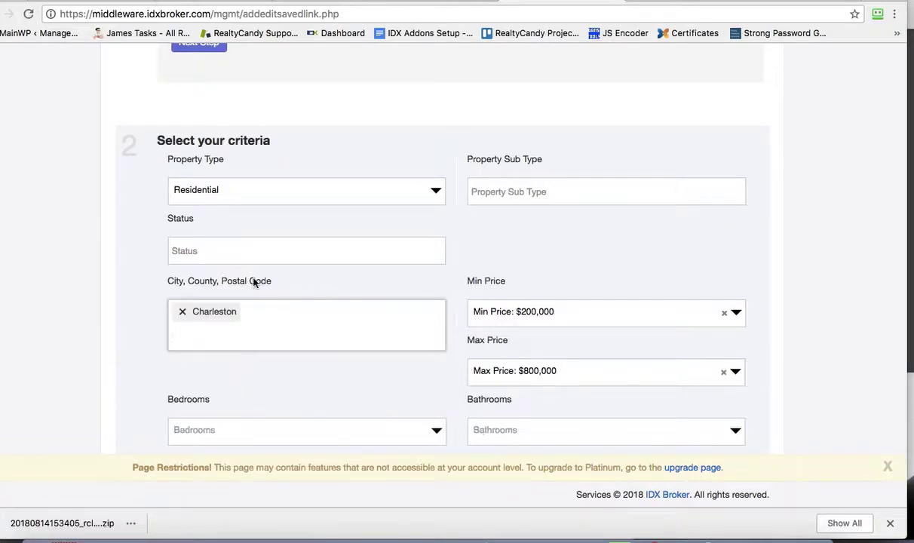
left_click(243, 251)
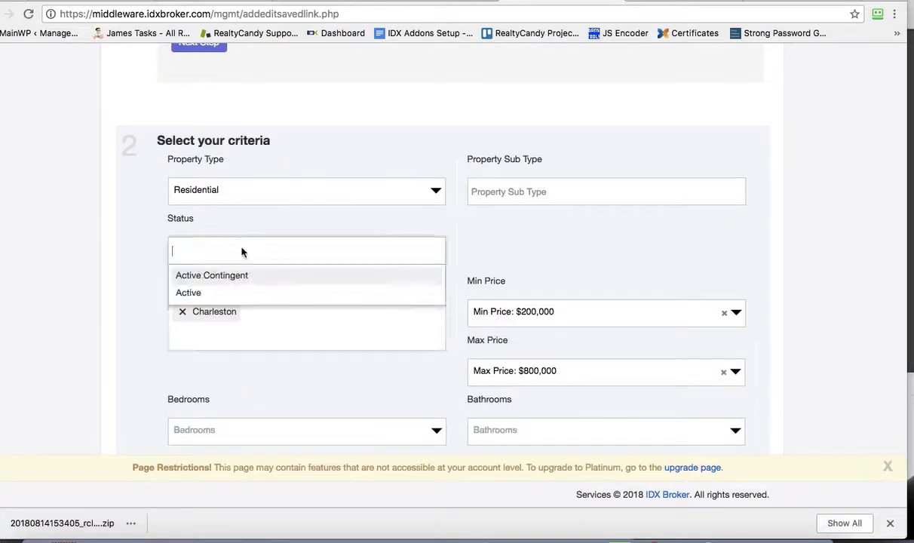
left_click(227, 291)
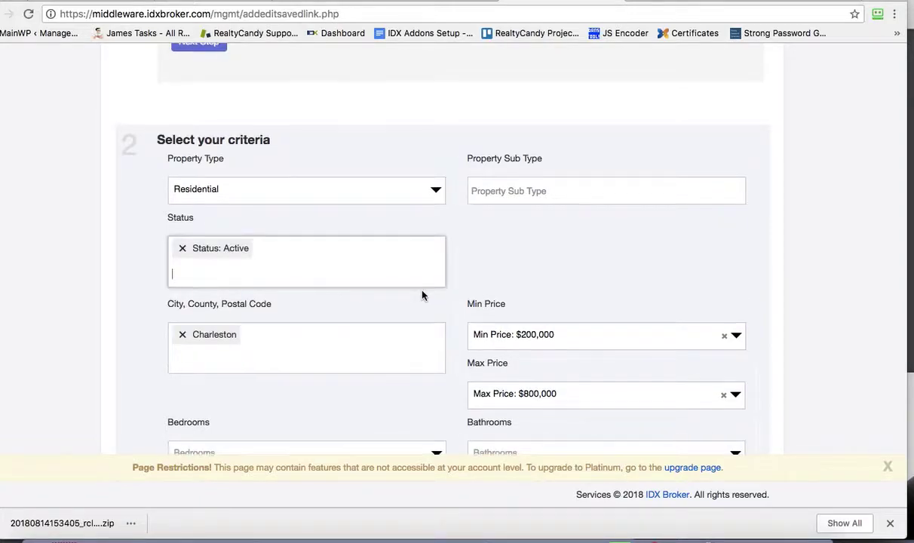
- Review the property type and sub type choices without picking any
scroll(418, 293, "down", 2)
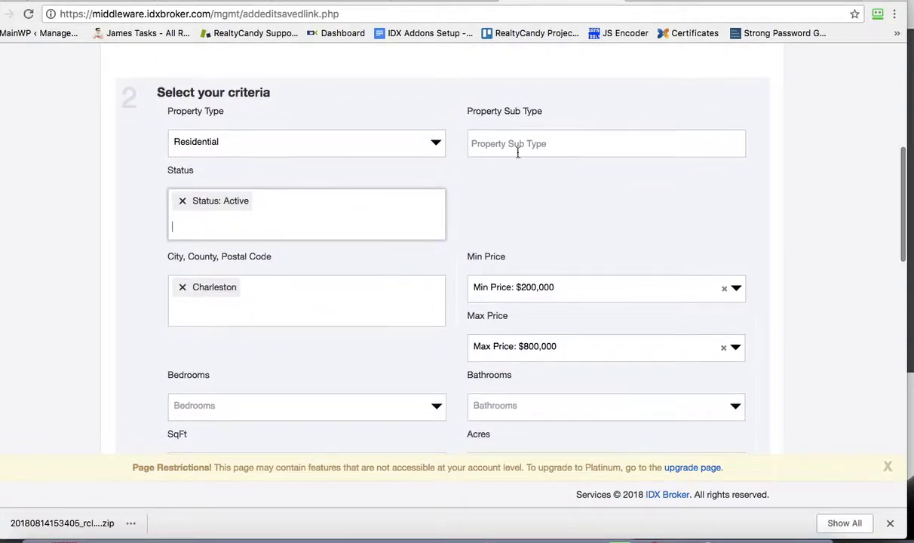
left_click(406, 150)
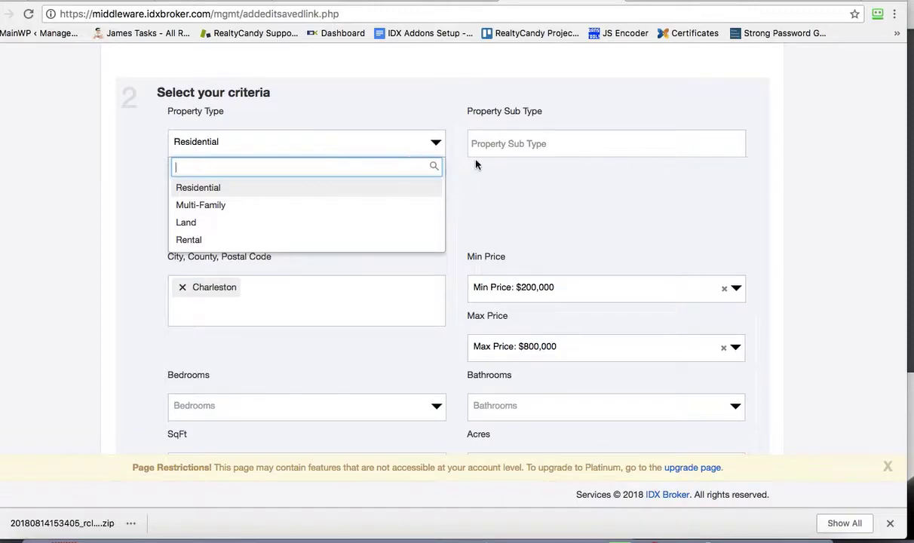
left_click(494, 145)
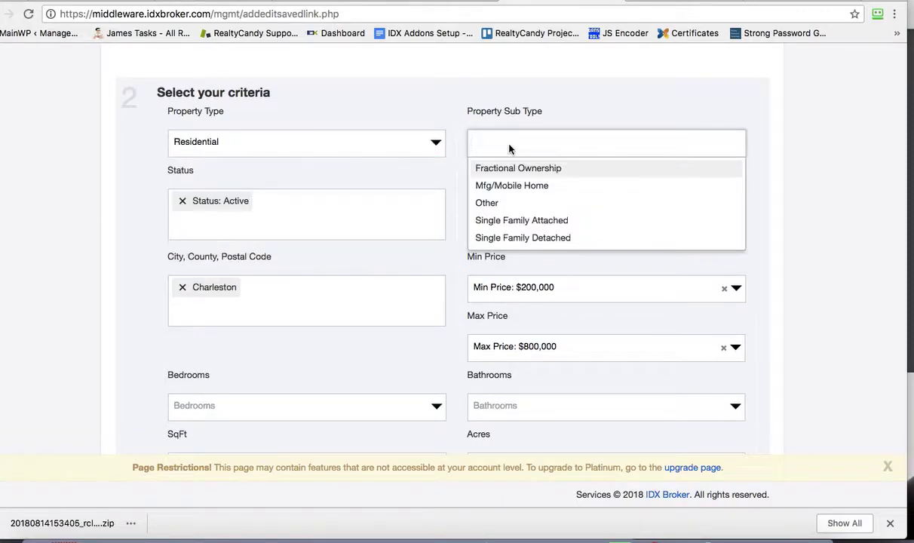
left_click(456, 222)
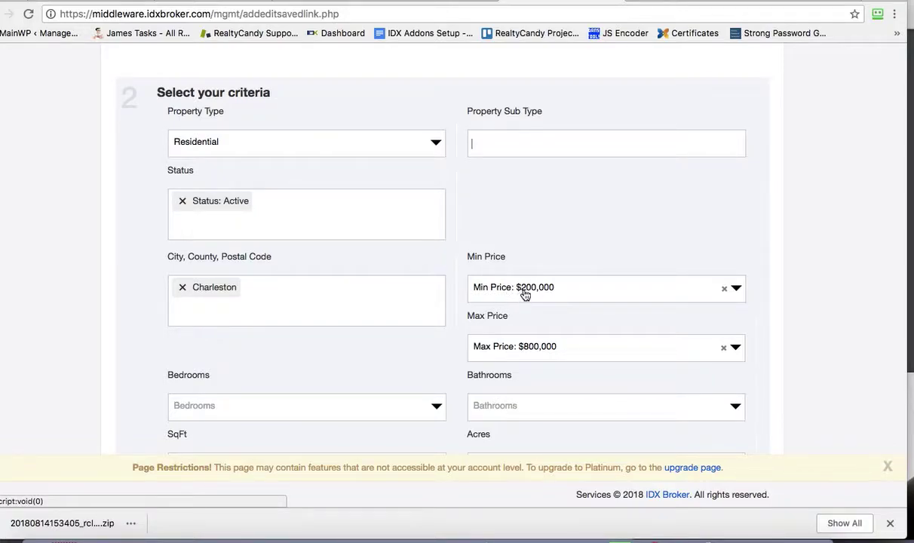
scroll(498, 321, "down", 3)
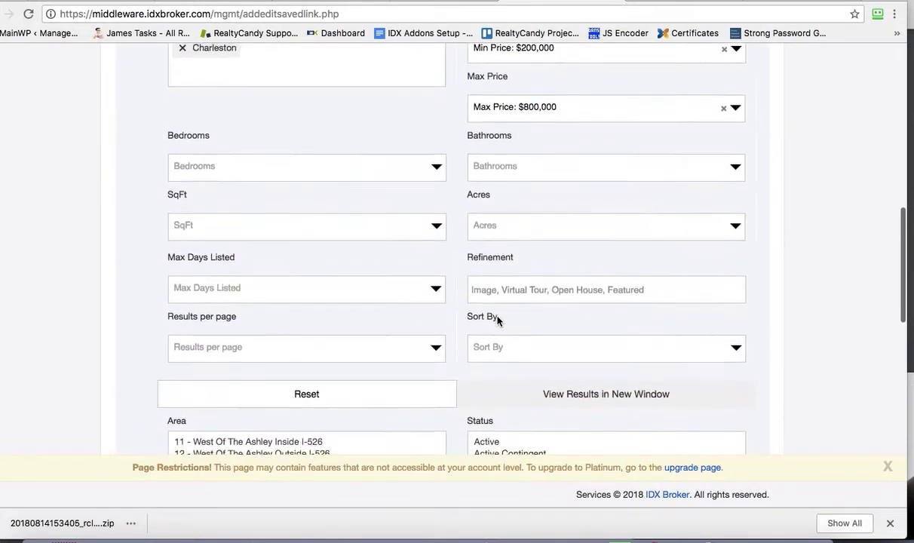
- Scroll the criteria form until Max Days Listed and Refinement appear above the Area list
scroll(435, 343, "down", 1)
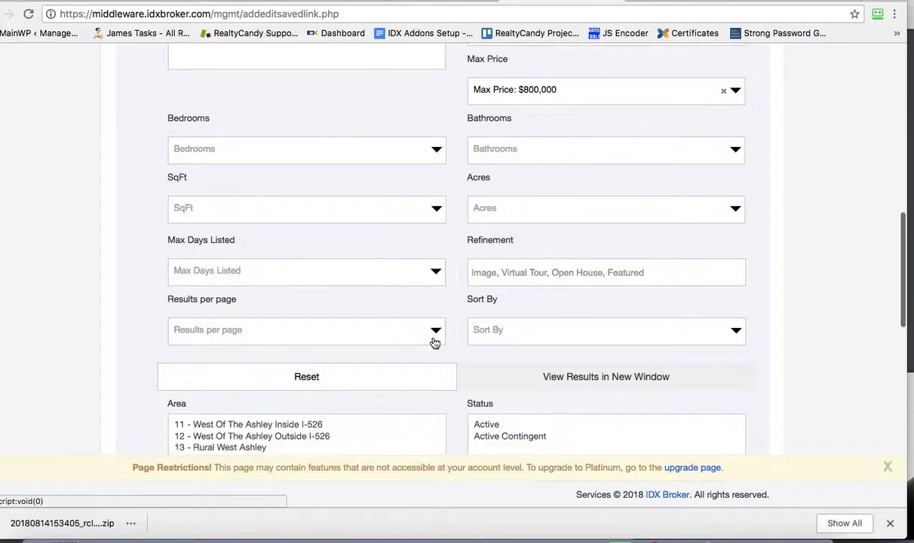
scroll(434, 343, "down", 3)
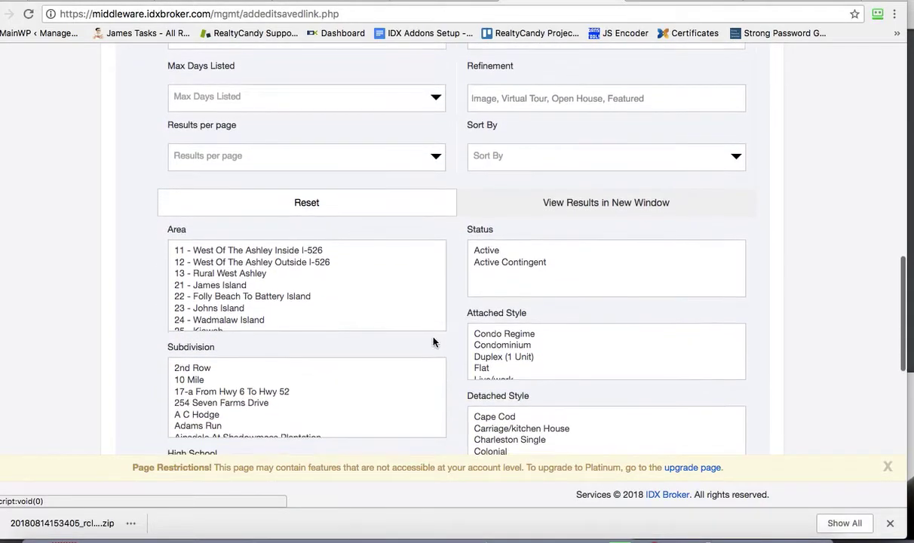
scroll(433, 342, "down", 1)
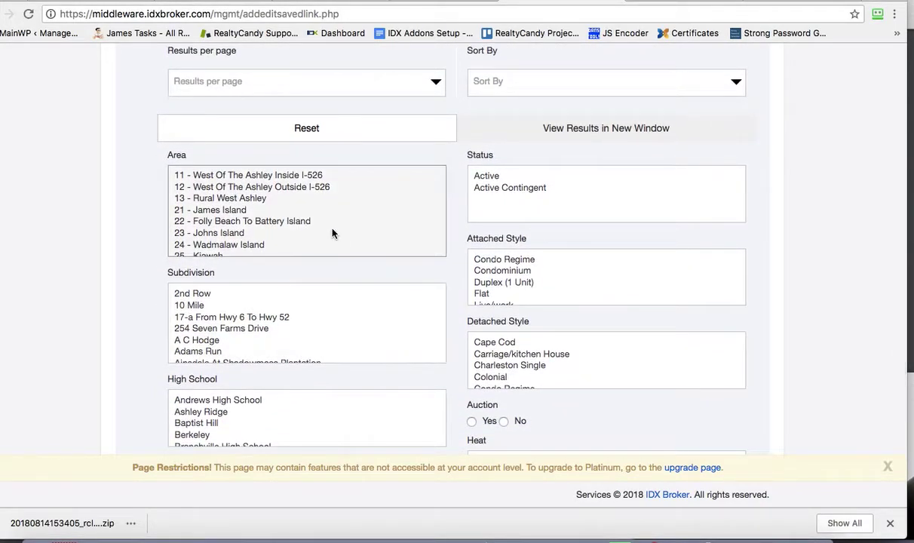
scroll(333, 233, "down", 1)
scroll(249, 200, "up", 1)
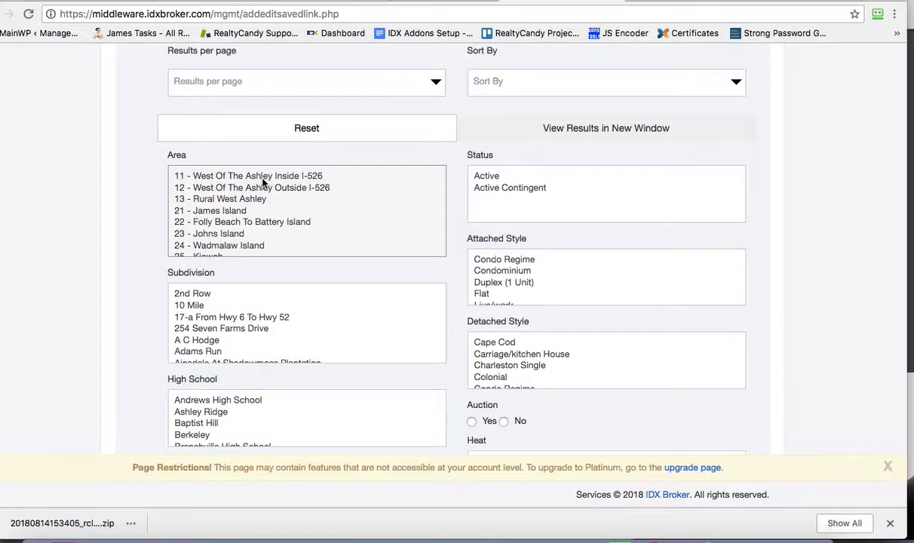
scroll(340, 223, "down", 5)
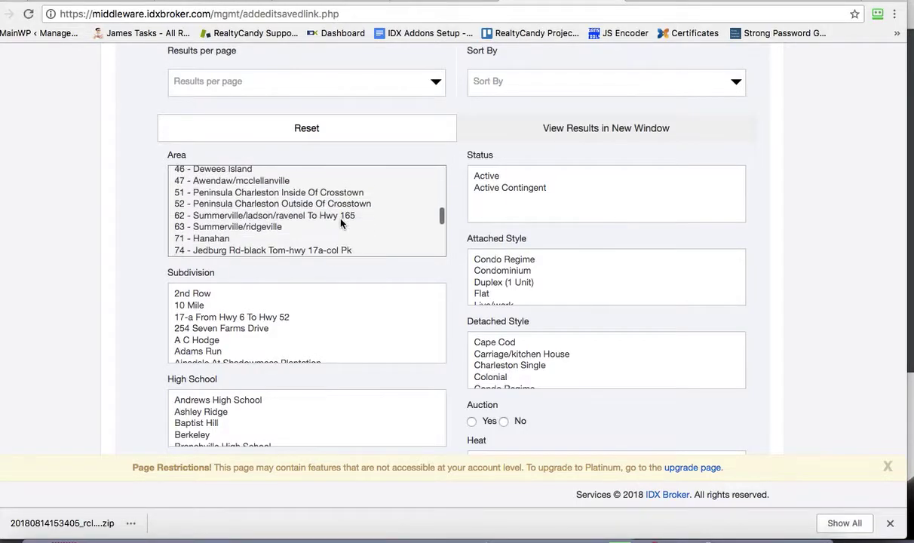
scroll(413, 277, "down", 5)
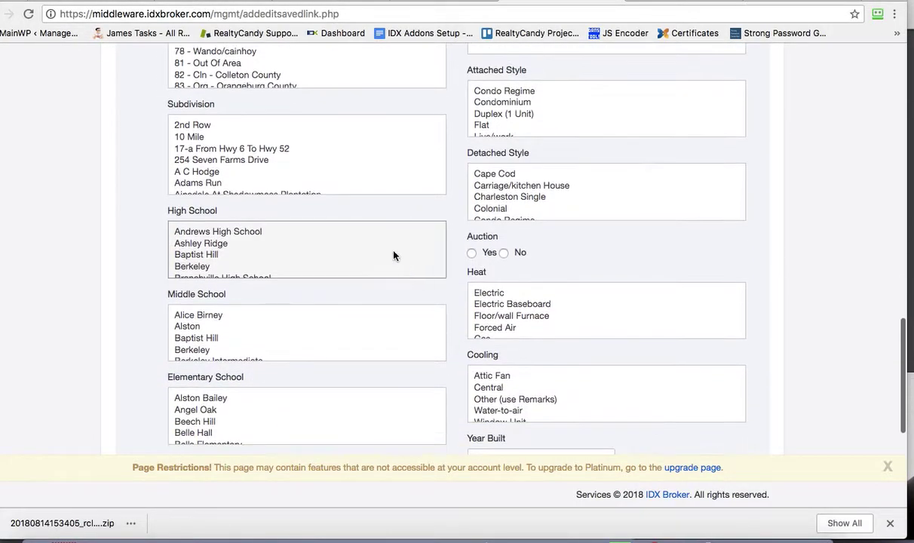
scroll(355, 250, "down", 5)
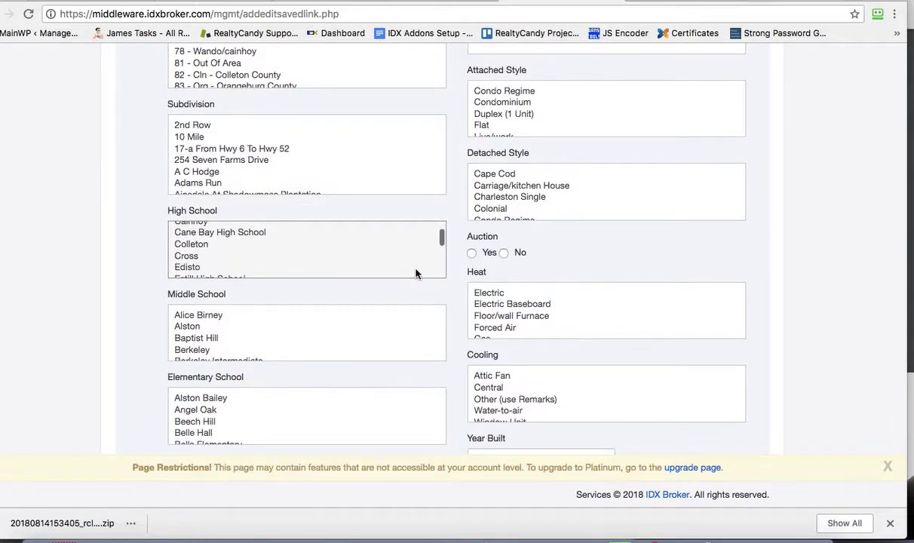
scroll(434, 318, "down", 5)
scroll(454, 375, "down", 5)
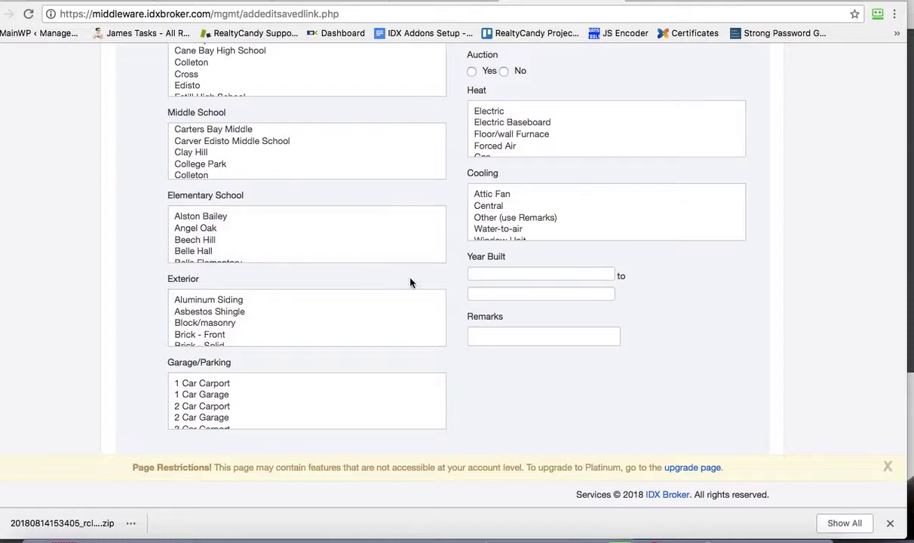
scroll(442, 333, "down", 5)
scroll(468, 355, "down", 4)
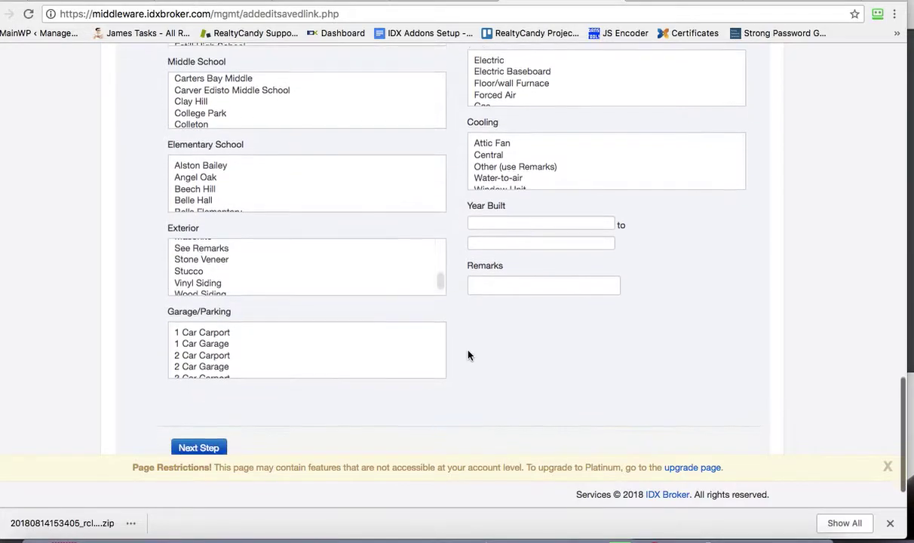
scroll(468, 355, "up", 7)
scroll(468, 355, "up", 3)
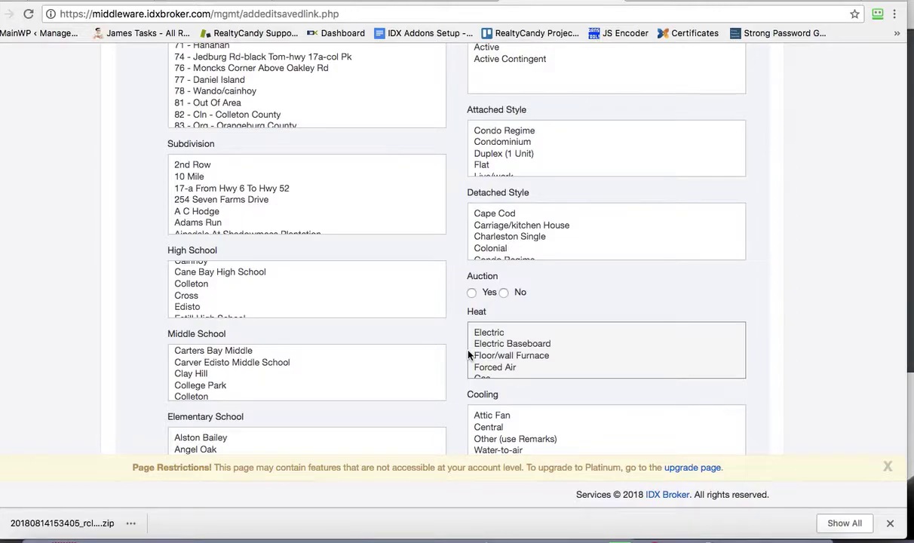
scroll(468, 355, "up", 6)
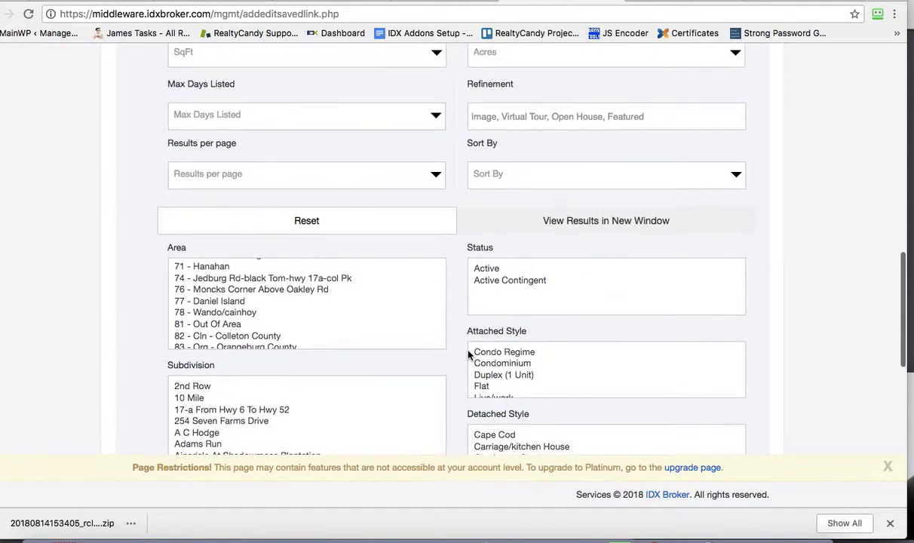
scroll(468, 355, "up", 1)
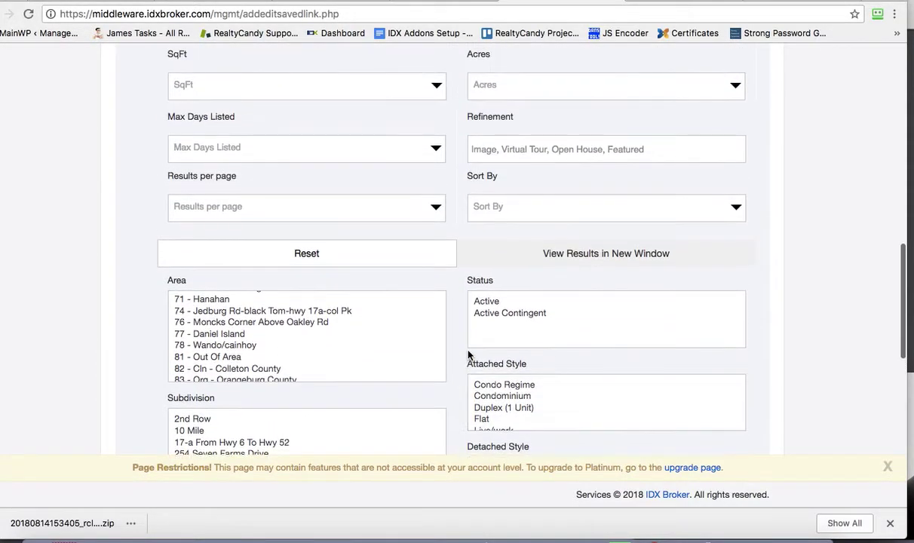
- Add and then remove the Has Image refinement, leaving no refinement applied
left_click(520, 155)
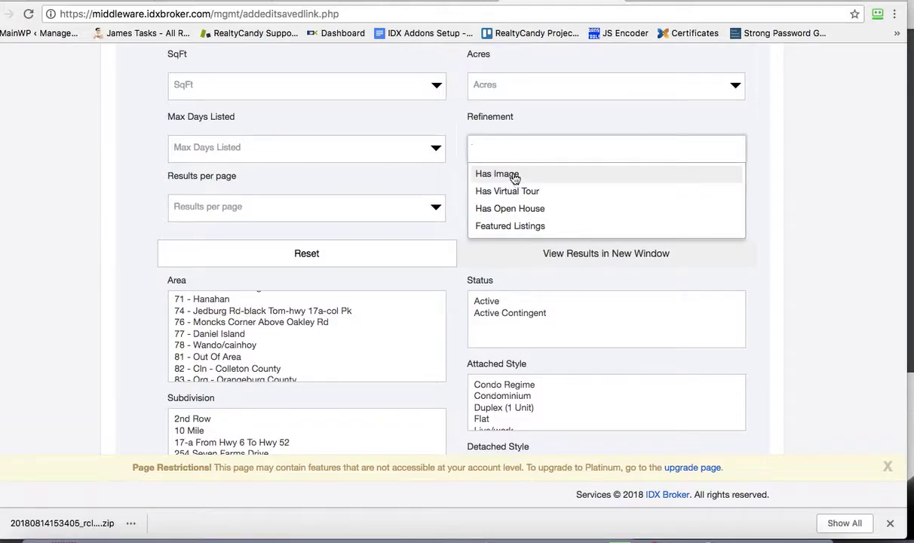
left_click(514, 175)
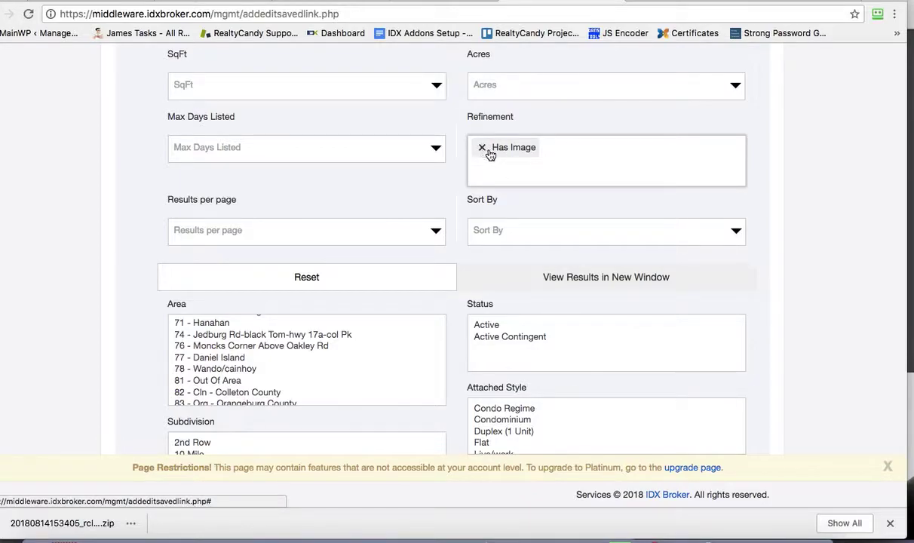
left_click(483, 149)
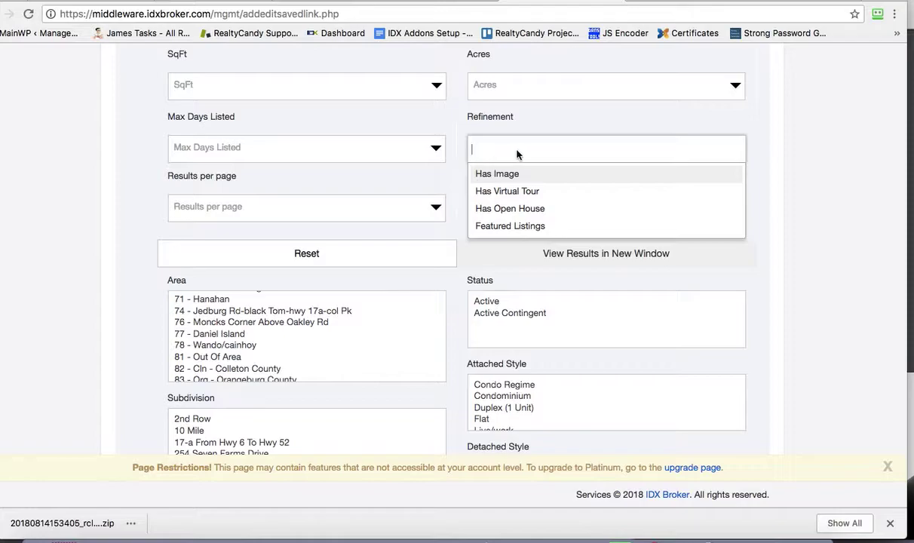
left_click(762, 183)
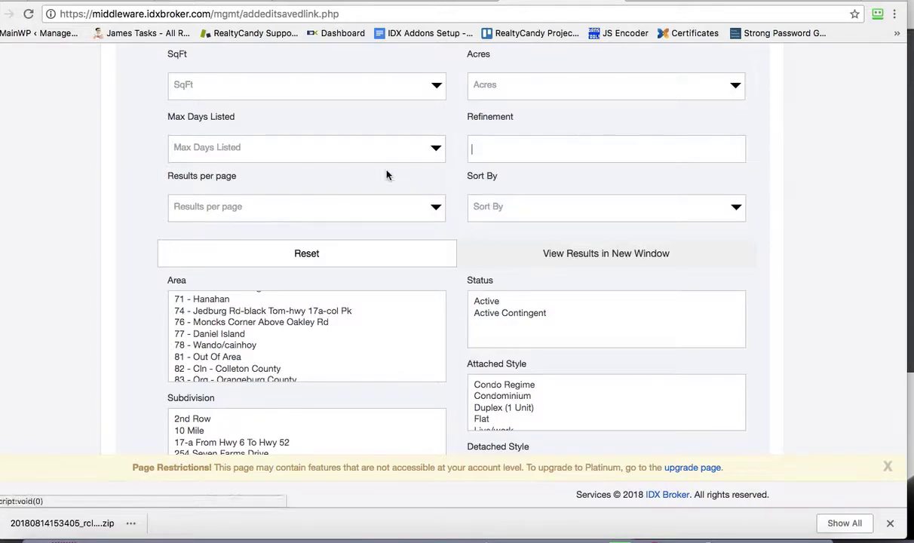
- Set Max Days Listed to 3 days
left_click(359, 154)
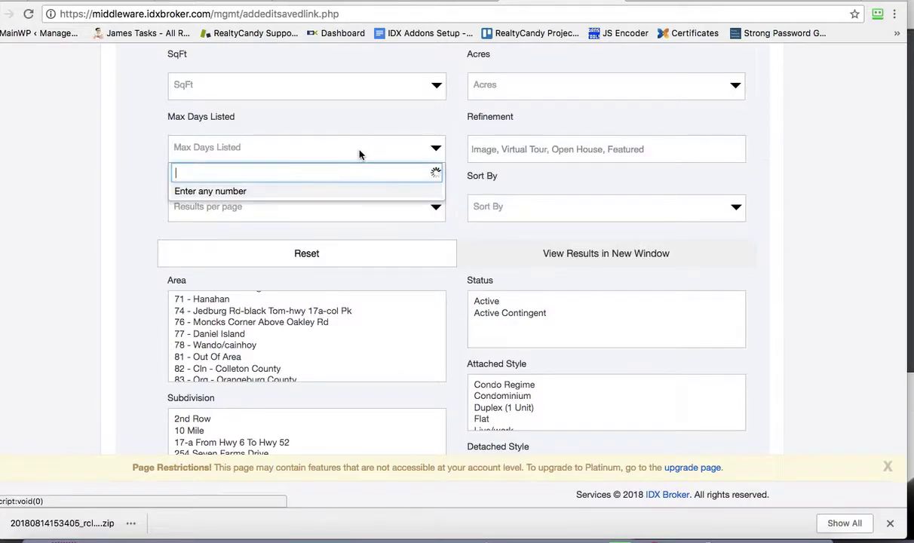
type("3")
left_click(292, 195)
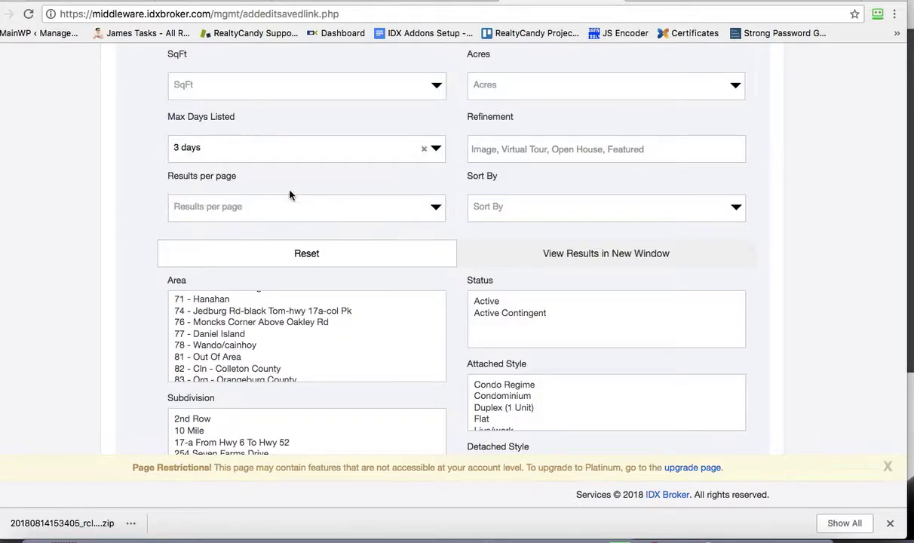
scroll(443, 190, "up", 5)
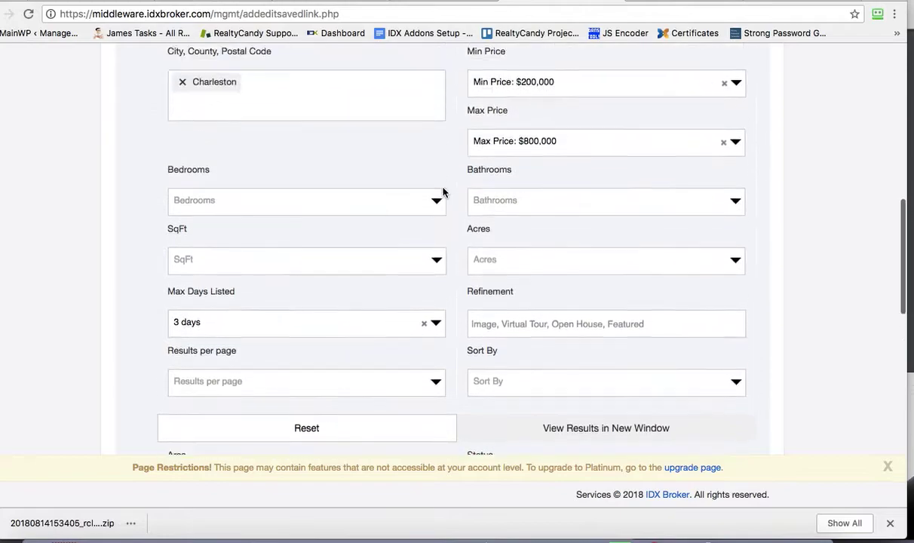
scroll(443, 190, "down", 1)
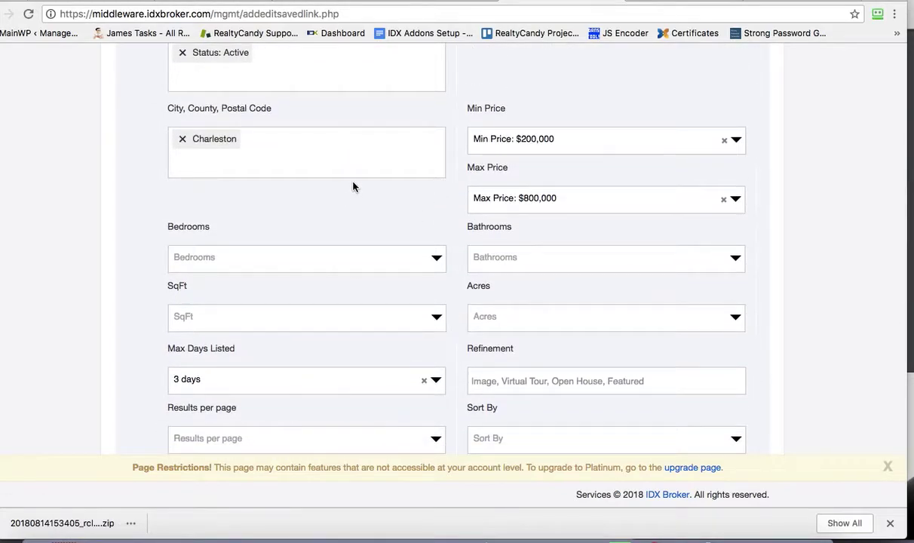
scroll(352, 186, "up", 1)
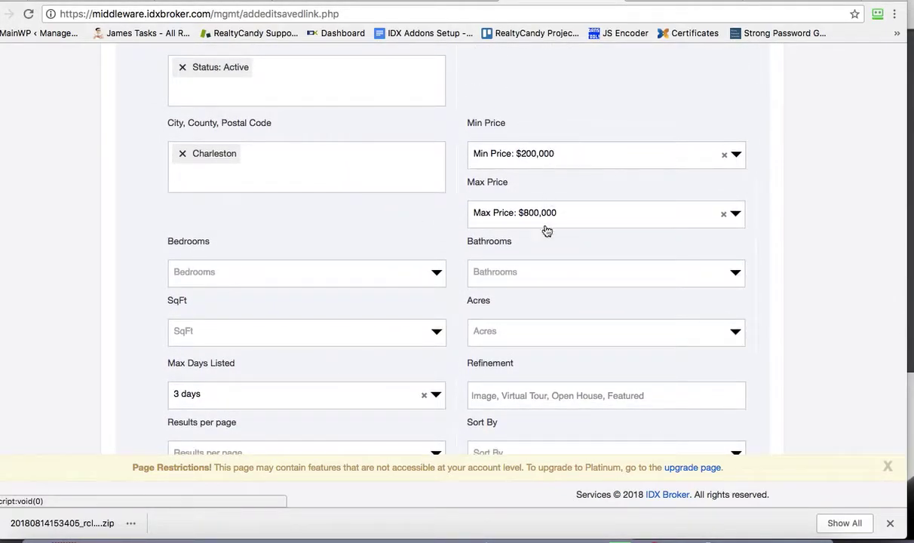
scroll(547, 230, "down", 5)
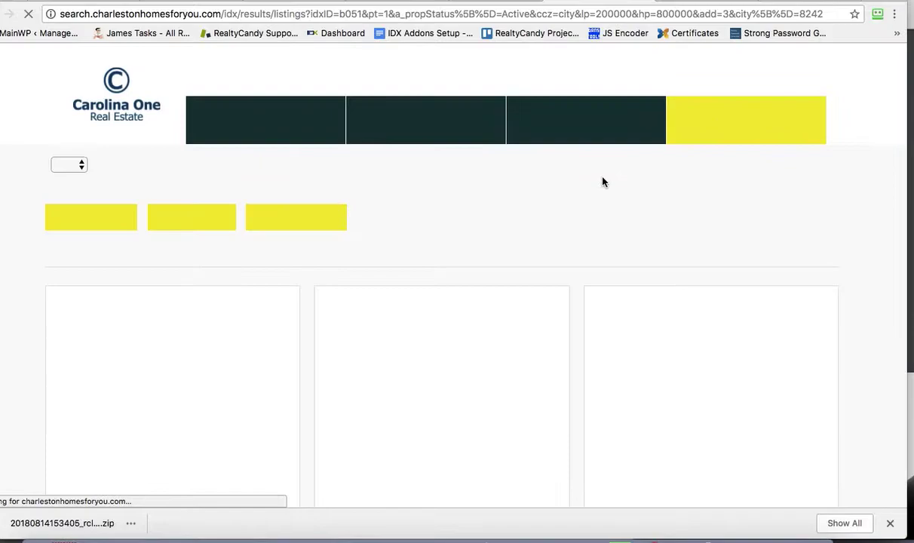
- Scroll through the 22 Active Charleston results, priced $745,000 down to about $238,694
scroll(564, 255, "down", 5)
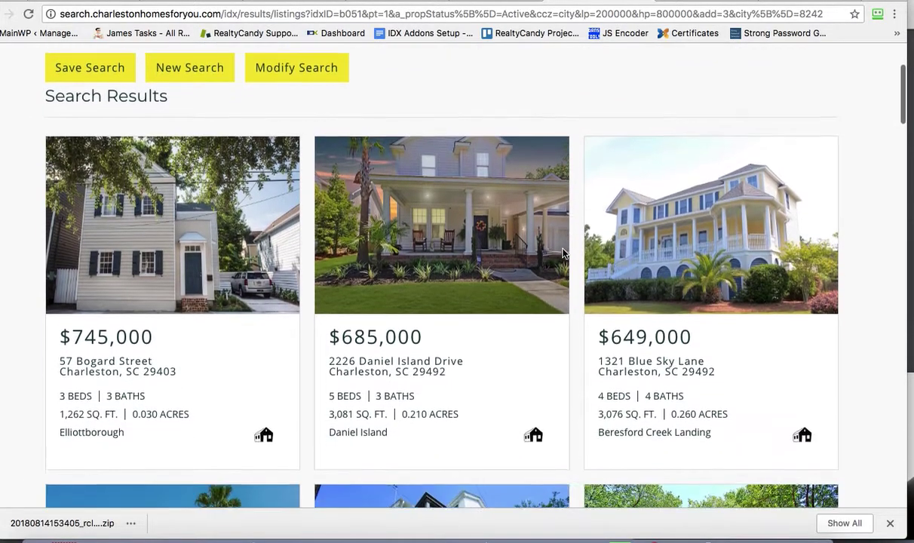
scroll(564, 255, "down", 4)
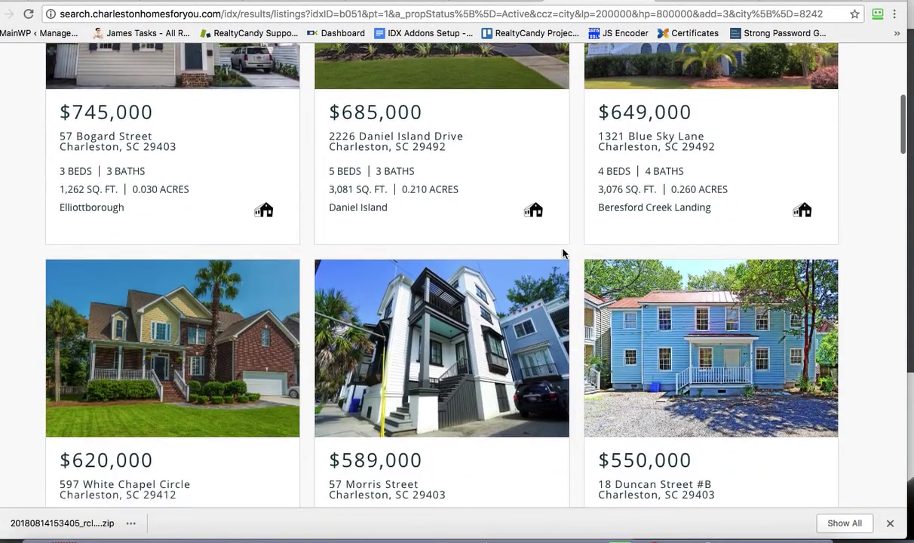
scroll(564, 253, "down", 5)
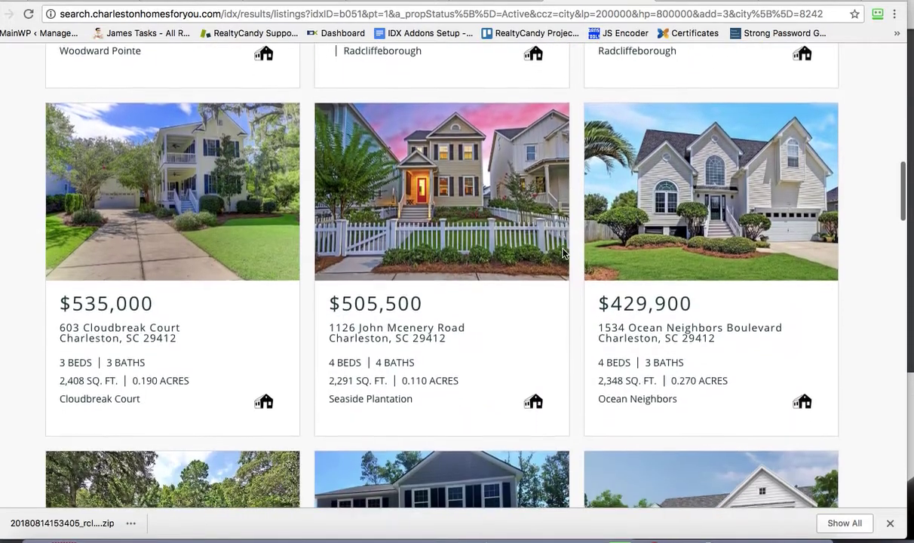
scroll(564, 255, "down", 1)
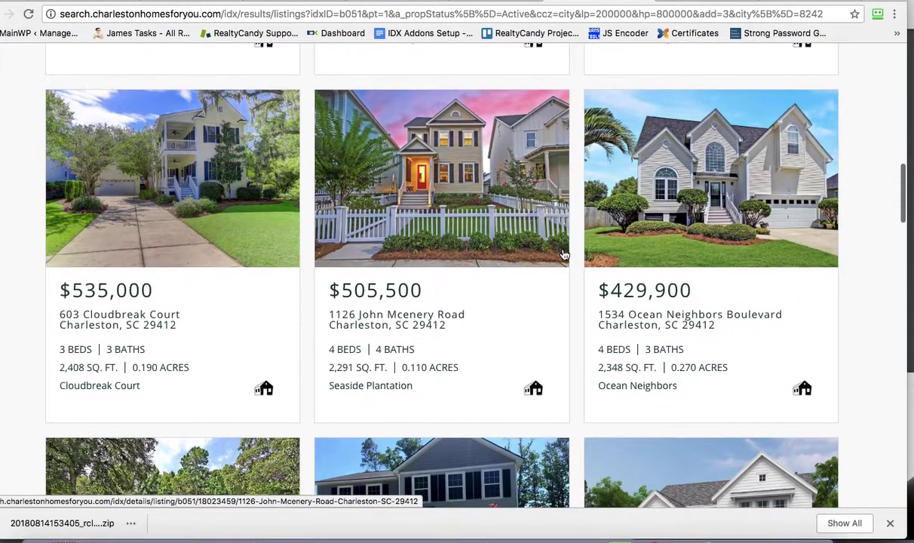
scroll(565, 255, "down", 6)
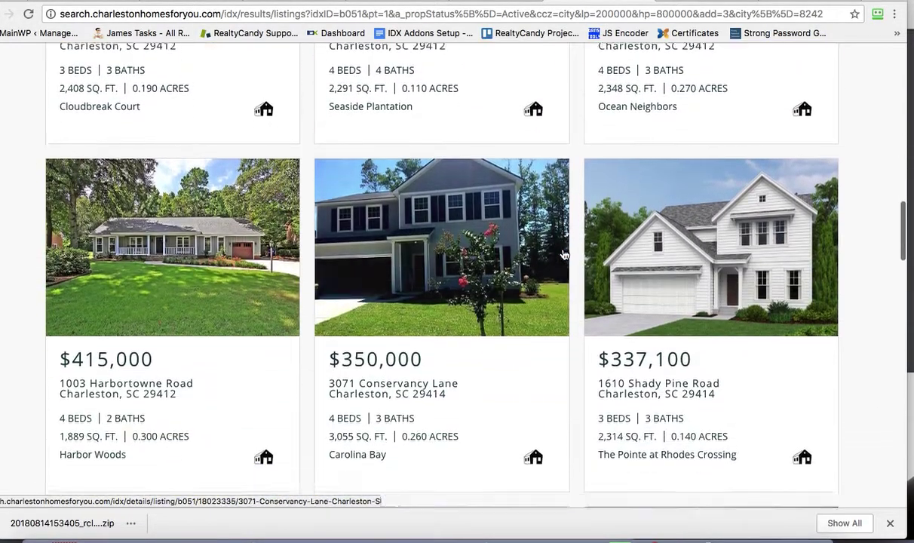
scroll(565, 255, "down", 7)
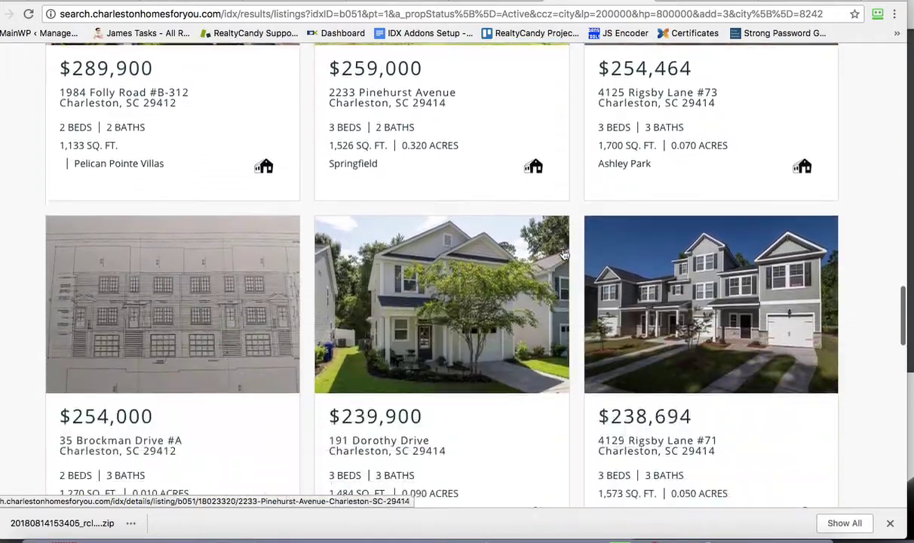
scroll(564, 255, "up", 7)
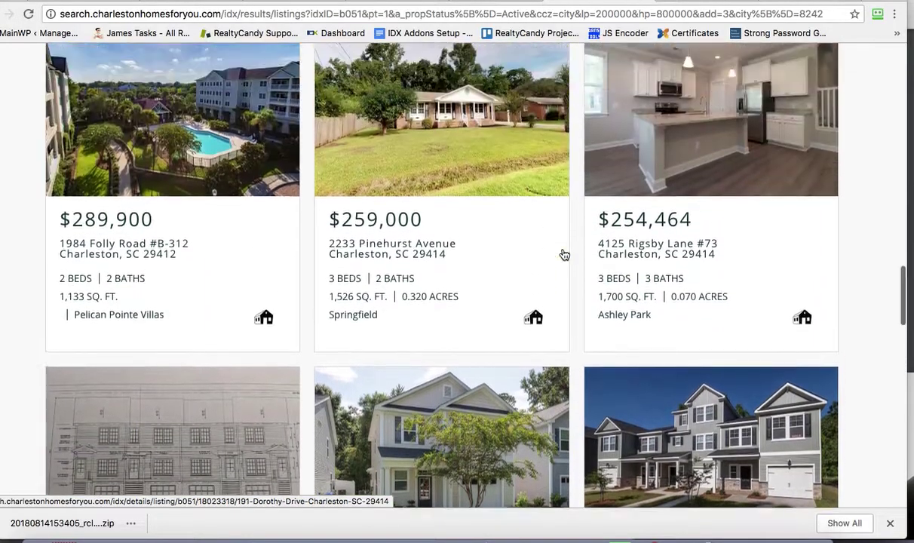
scroll(564, 255, "up", 15)
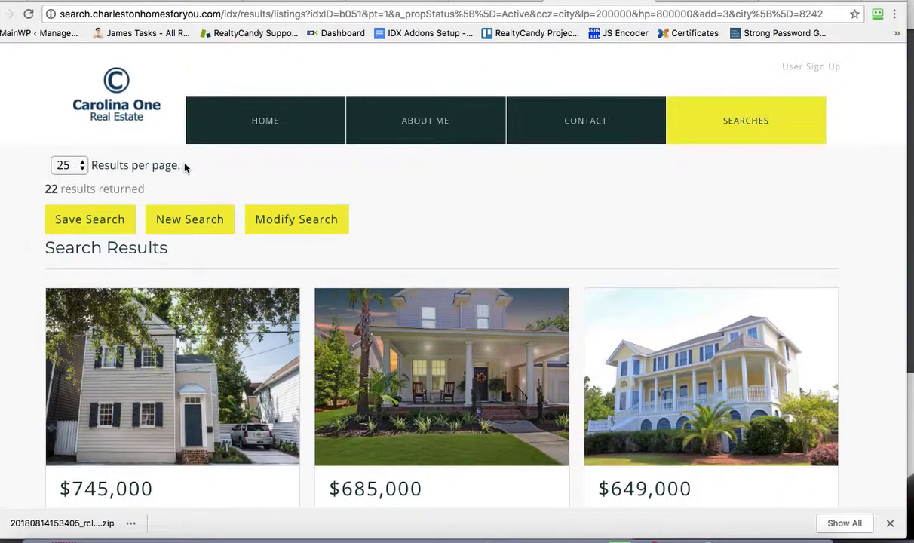
- Return to the saved-link criteria form and proceed to the naming step
left_click(476, 3)
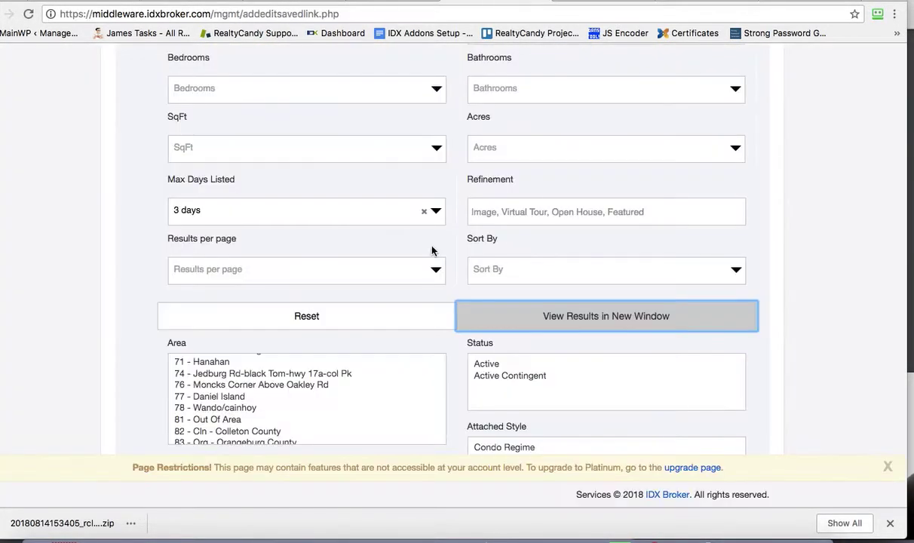
scroll(432, 249, "down", 5)
scroll(431, 250, "down", 3)
scroll(434, 247, "down", 5)
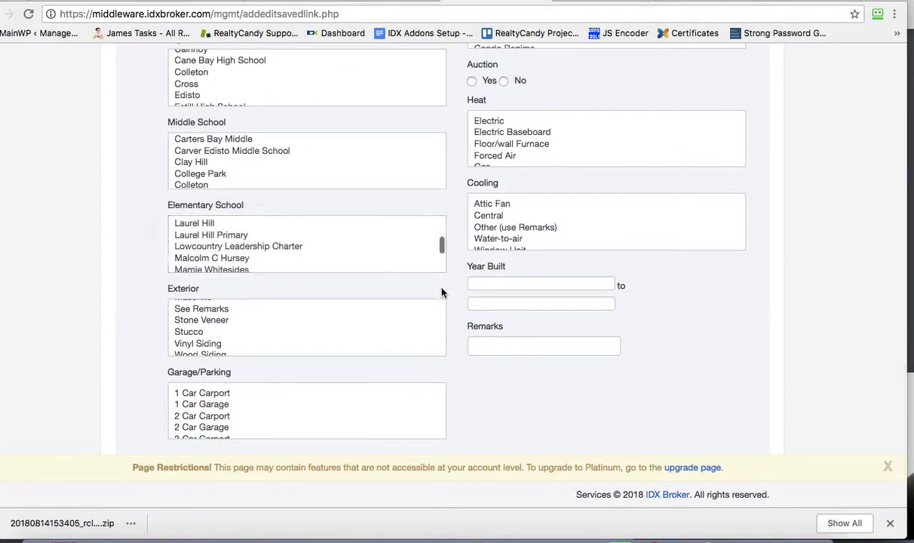
scroll(486, 360, "down", 3)
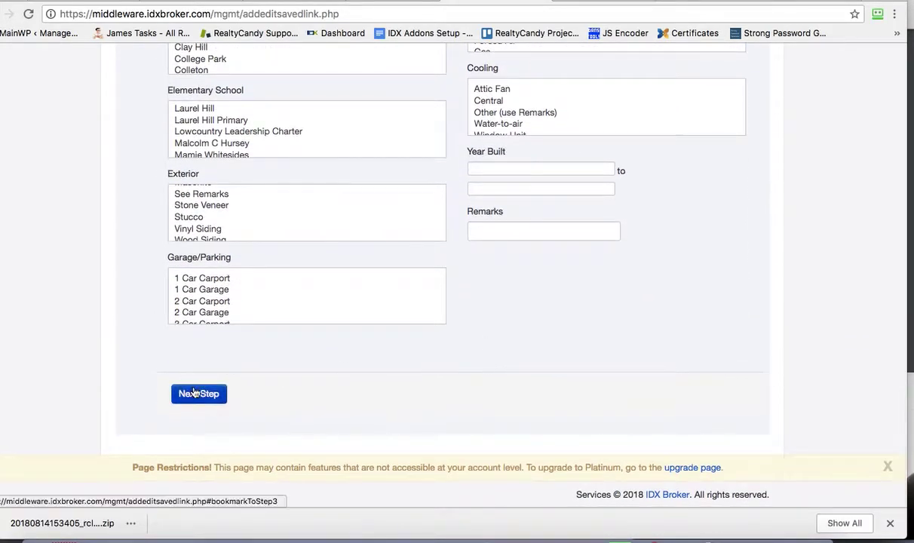
left_click(200, 393)
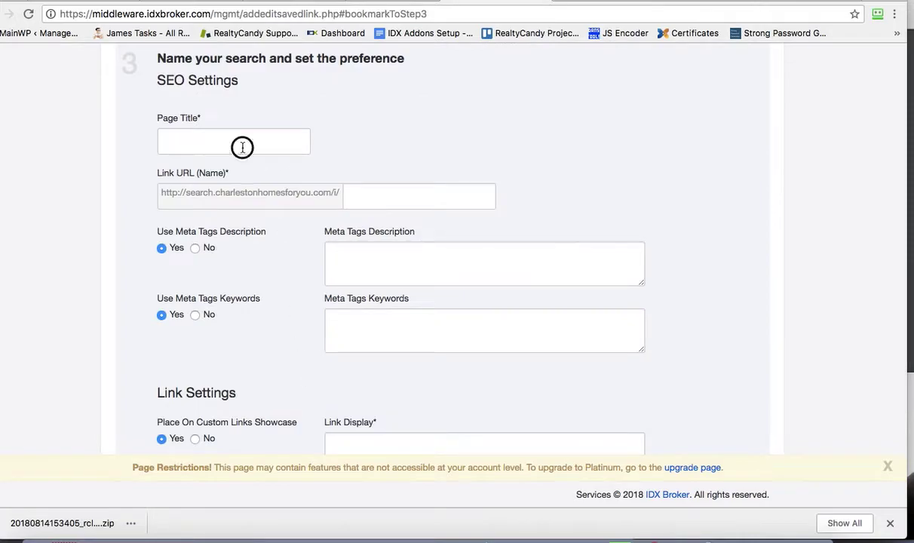
- Title the page 'New Charleston Homes for Sale in the last 3 days', add a meta description, and save
left_click(242, 146)
type("New ")
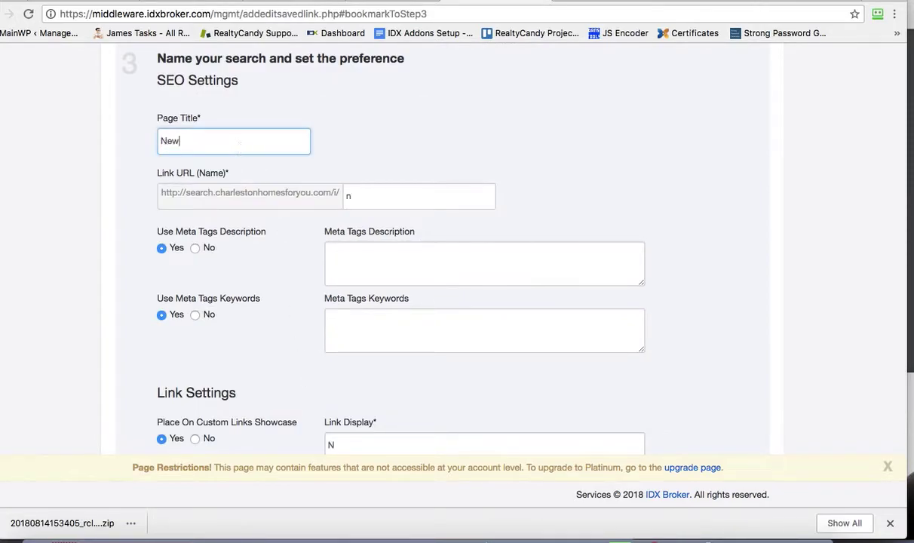
type("Charlesto")
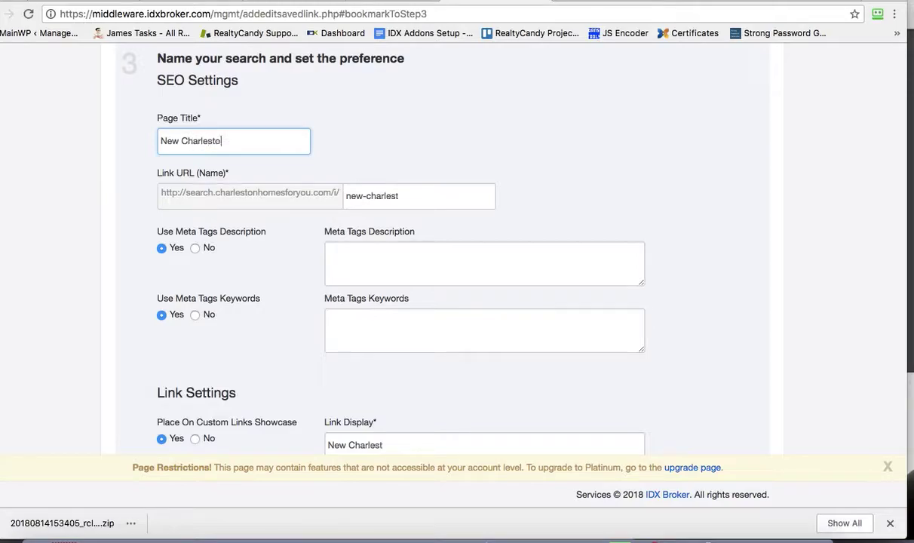
type("n Homes ")
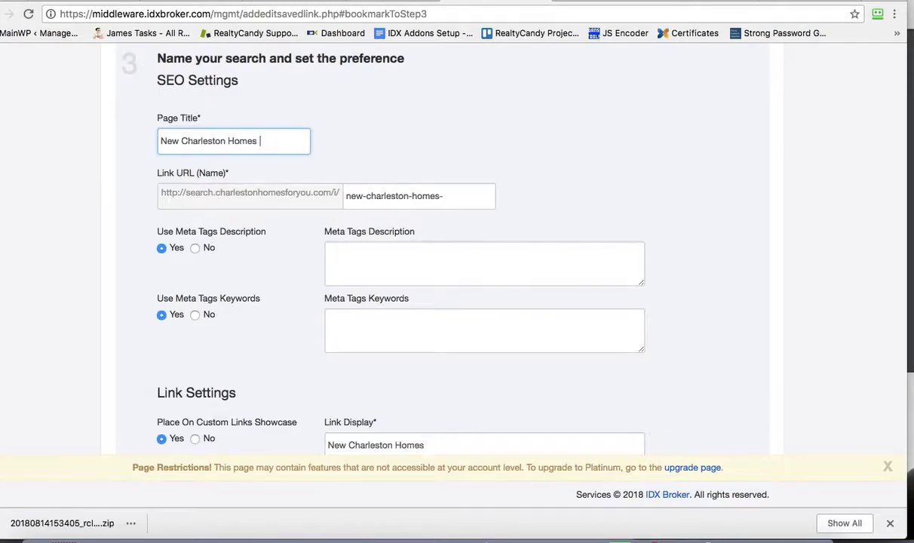
type("for Sale in ")
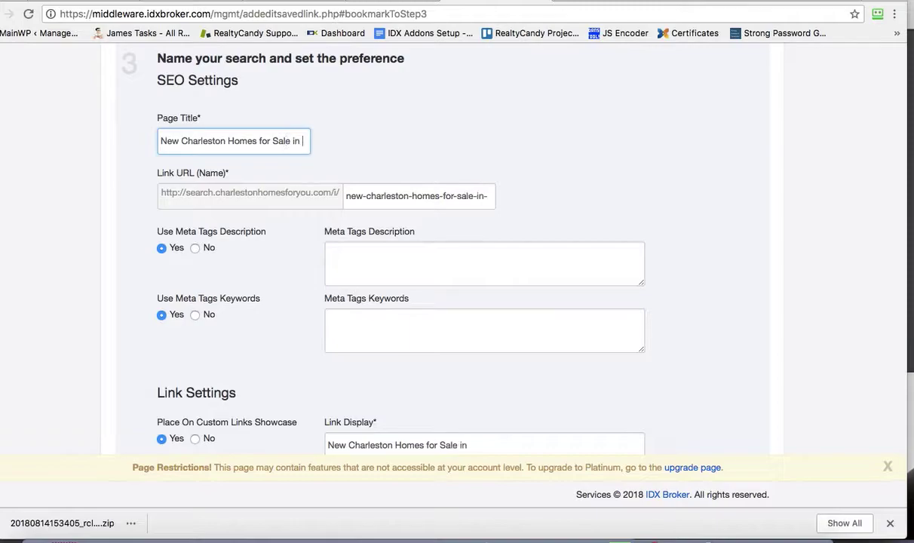
type("the last 3 days")
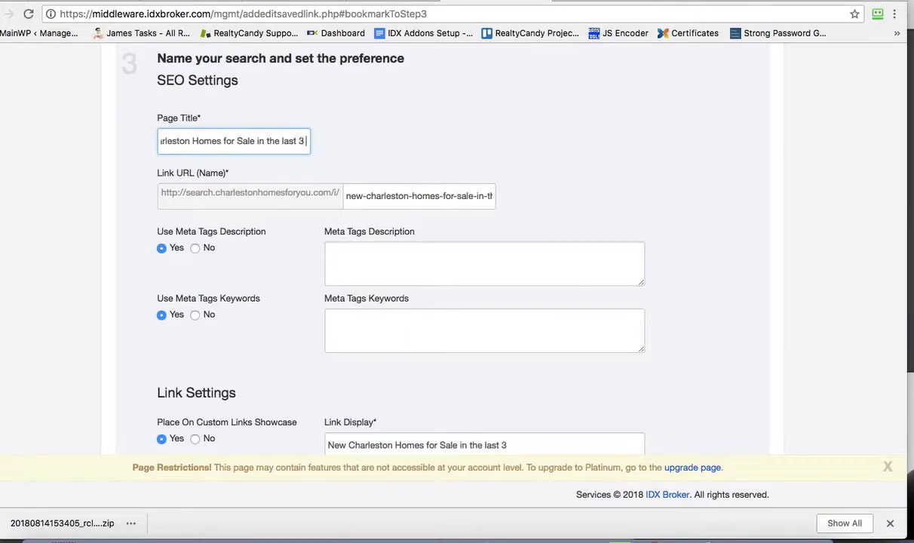
left_click(347, 262)
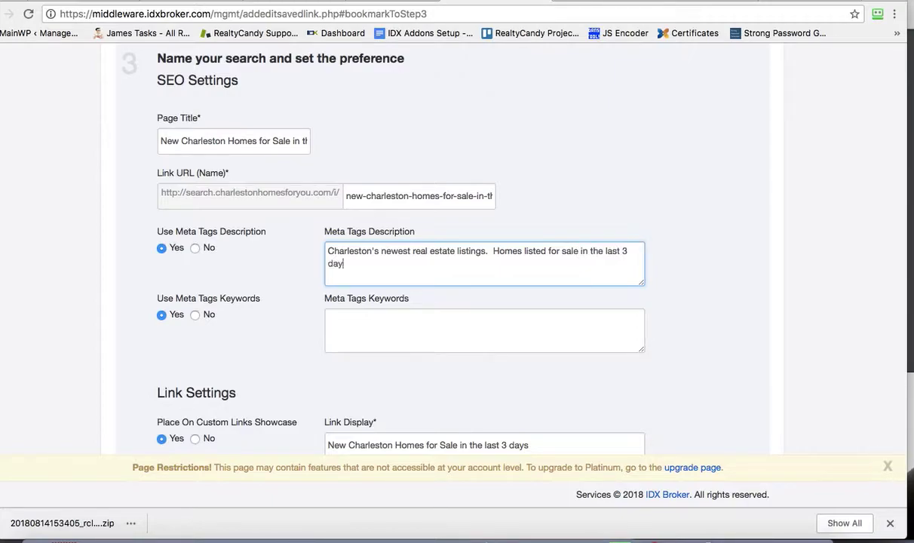
scroll(374, 347, "down", 5)
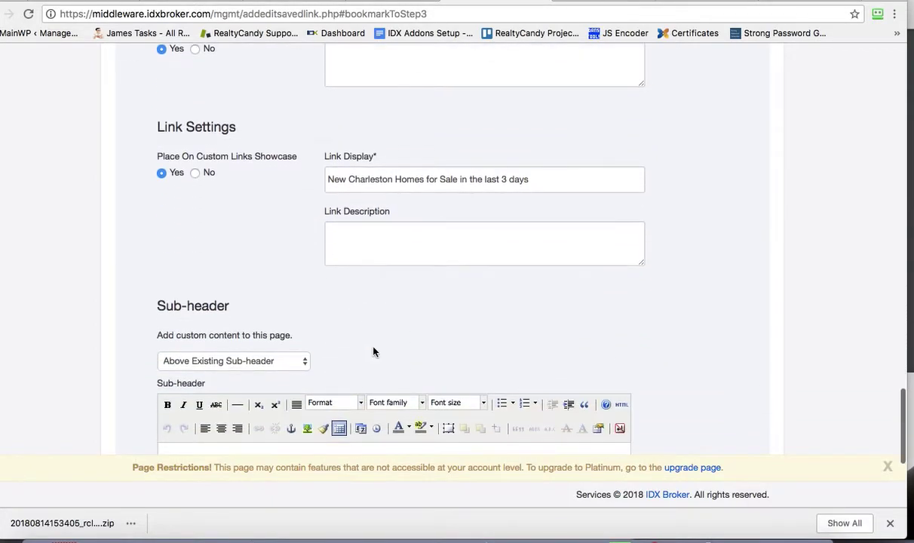
scroll(369, 273, "down", 1)
scroll(370, 273, "down", 3)
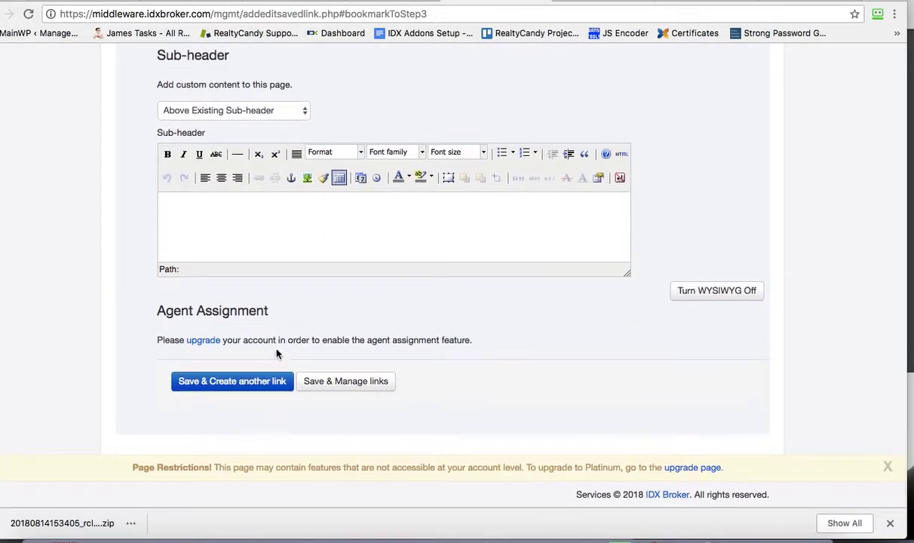
left_click(328, 391)
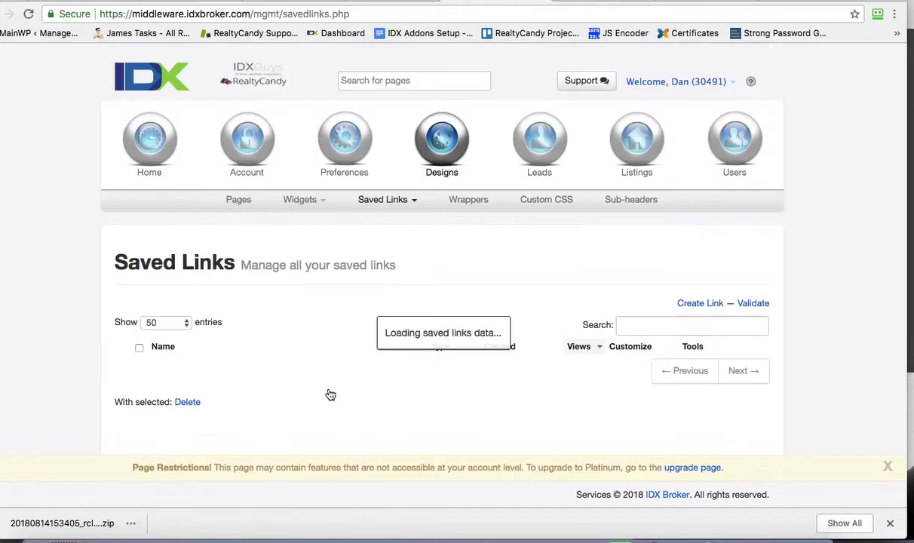
- Scroll through the previewed link's 22 Charleston listings on the Carolina One site
scroll(333, 393, "down", 1)
scroll(334, 393, "down", 2)
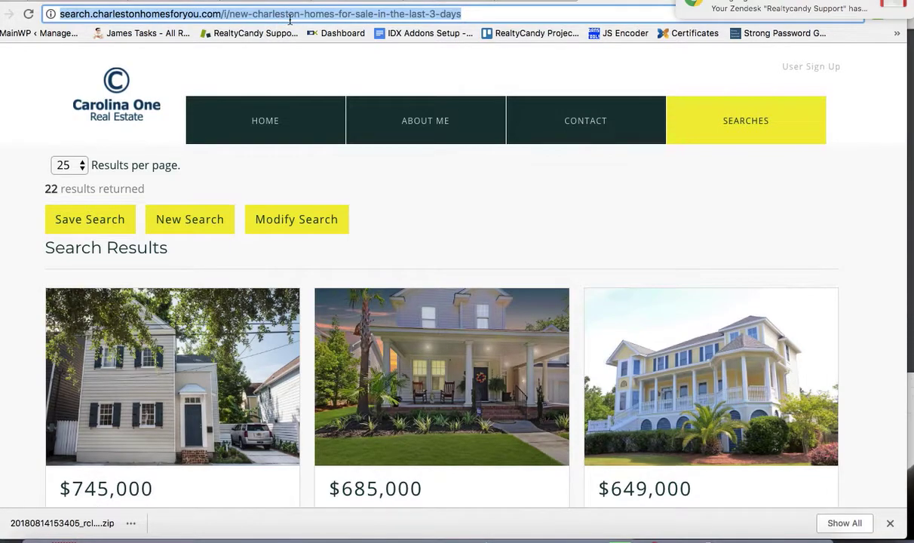
scroll(418, 216, "down", 3)
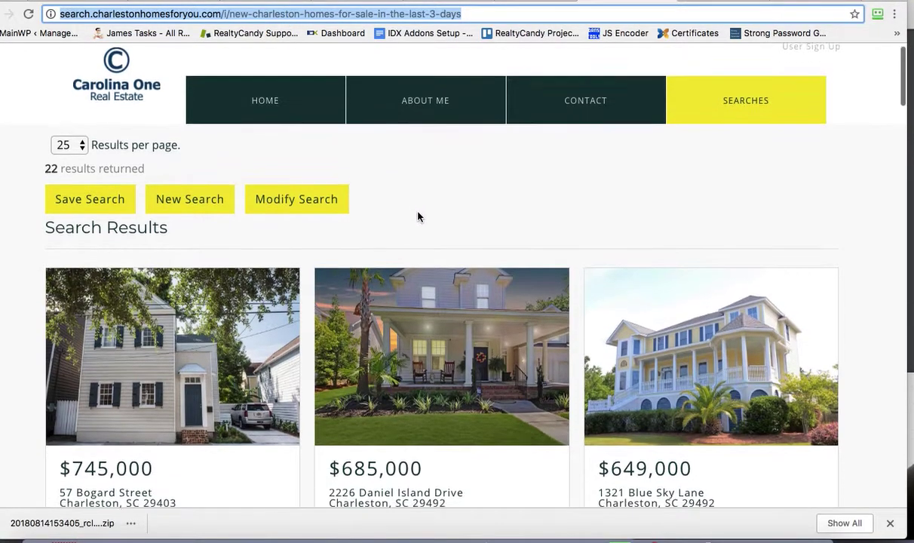
scroll(419, 217, "down", 7)
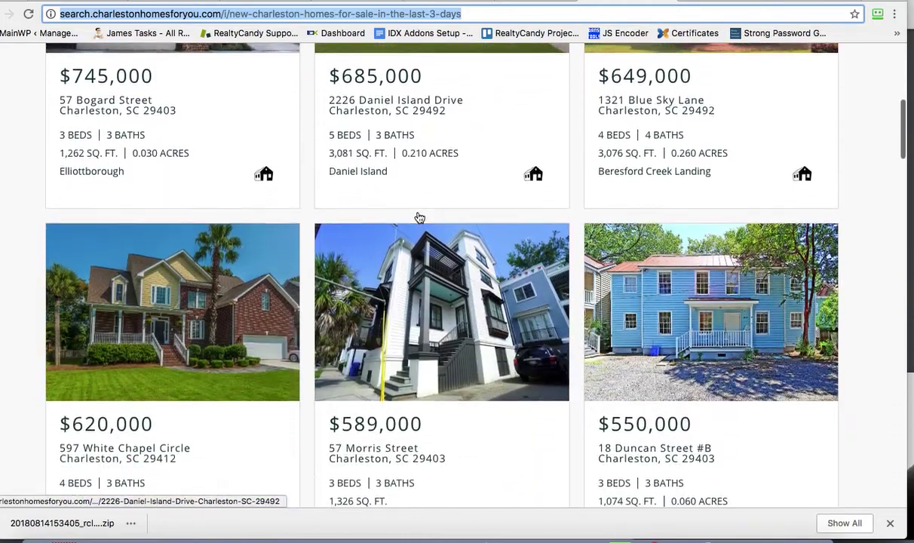
scroll(419, 216, "down", 15)
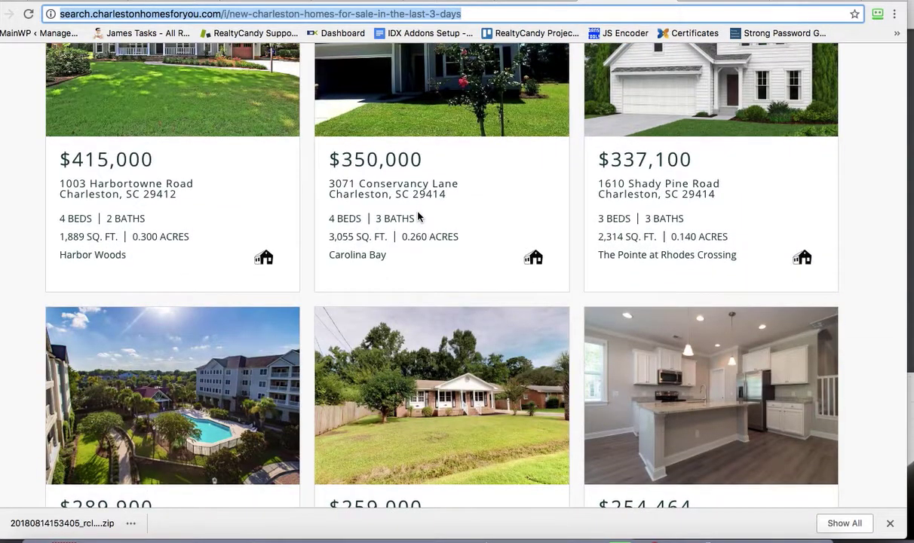
scroll(419, 216, "down", 6)
scroll(419, 217, "down", 5)
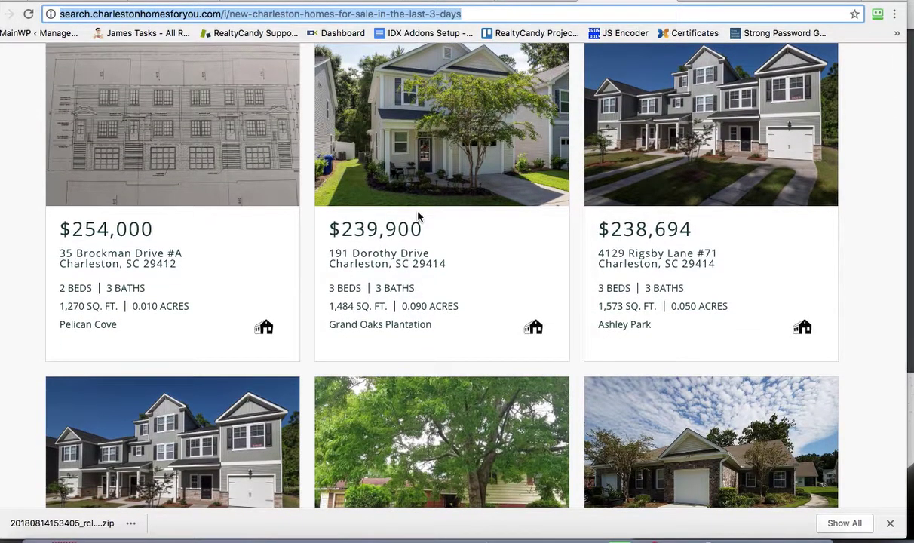
scroll(419, 216, "down", 8)
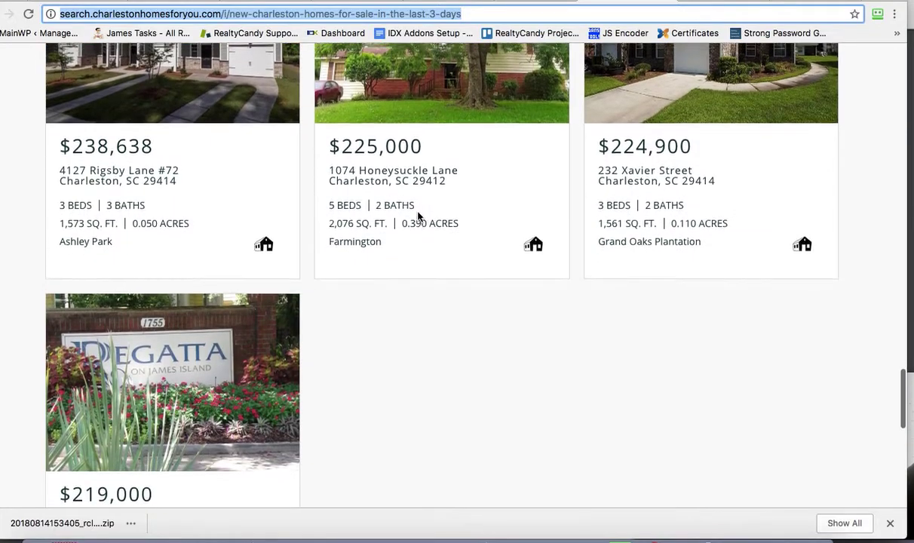
scroll(419, 216, "up", 20)
scroll(418, 216, "up", 10)
- Start a new saved link based on the Map Search page
key("Return")
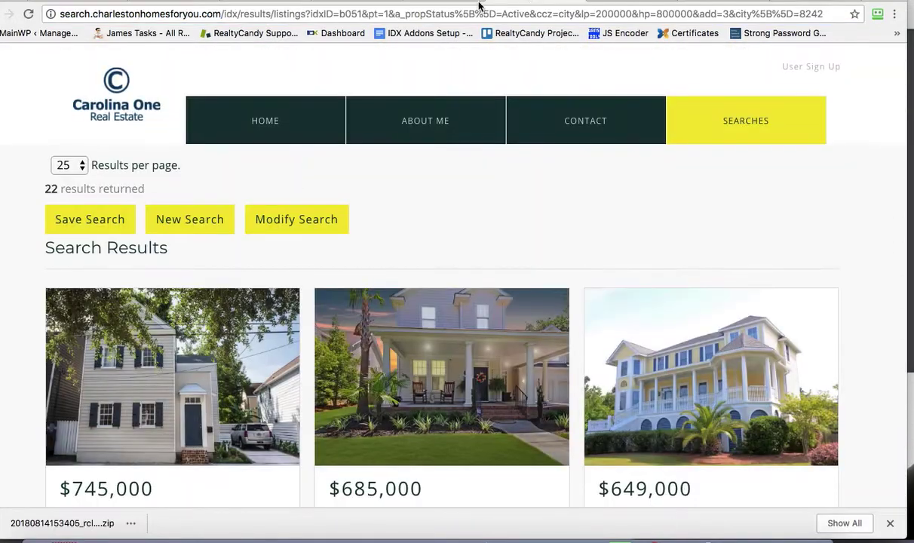
left_click(451, 2)
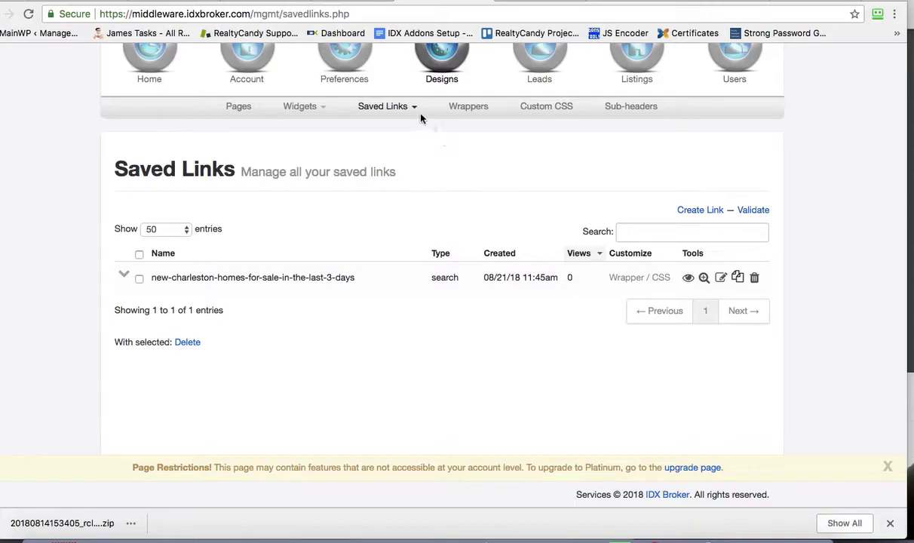
mouse_move(415, 110)
left_click(385, 145)
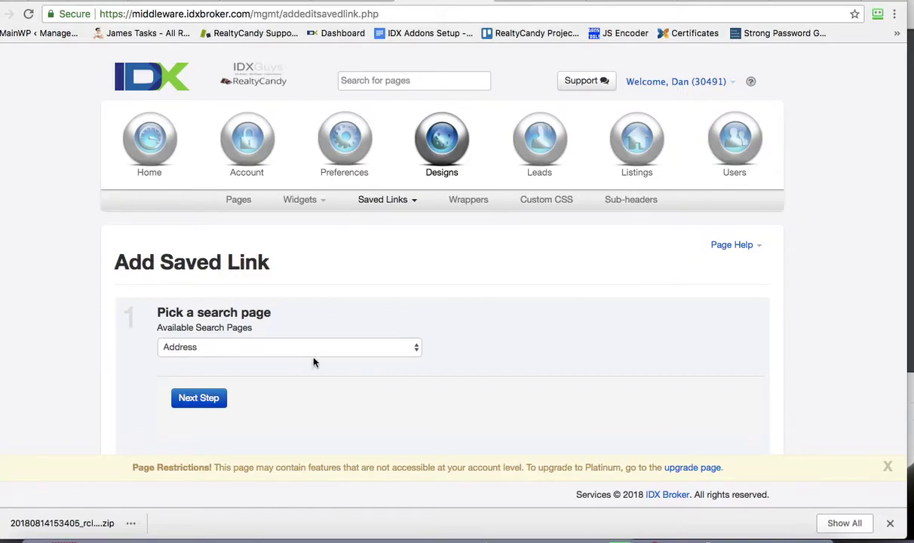
left_click(315, 352)
left_click(300, 432)
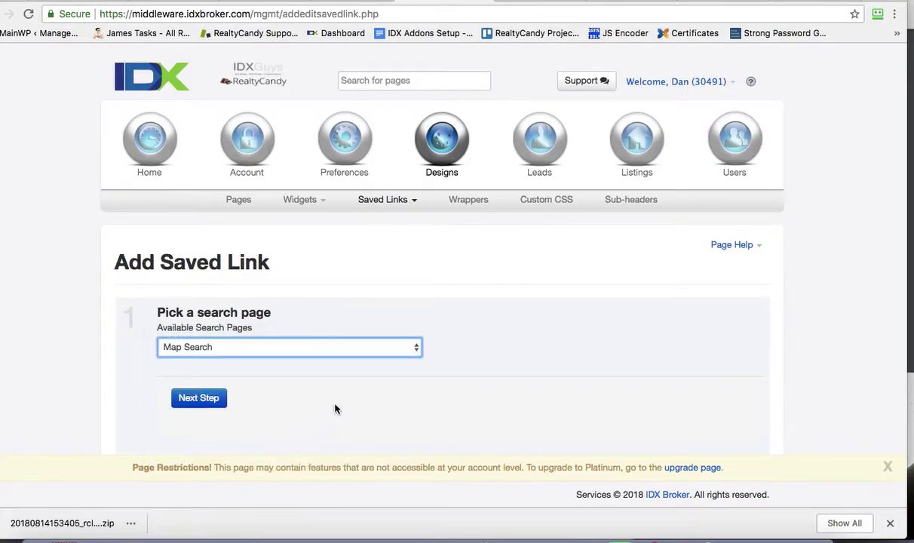
left_click(206, 399)
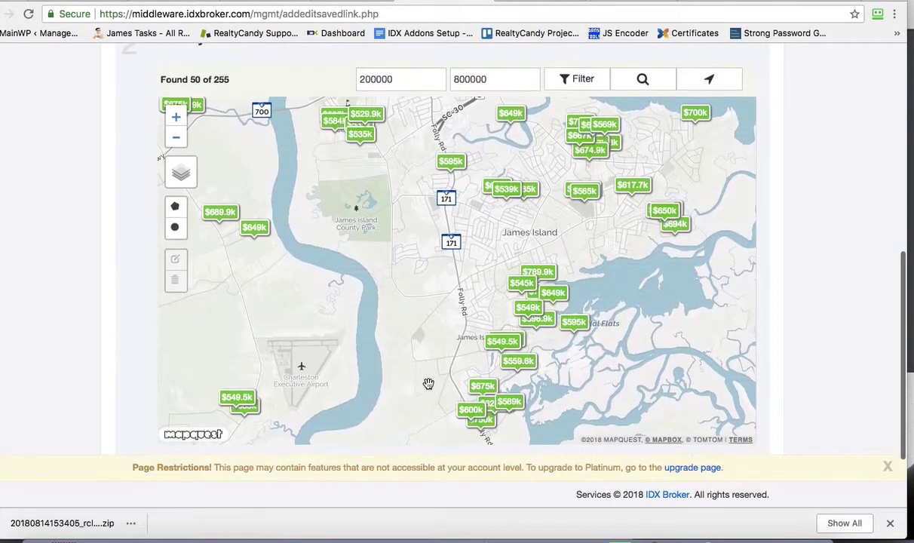
- Draw a search circle around southern James Island, limiting the map search to 74 listings
left_click(175, 227)
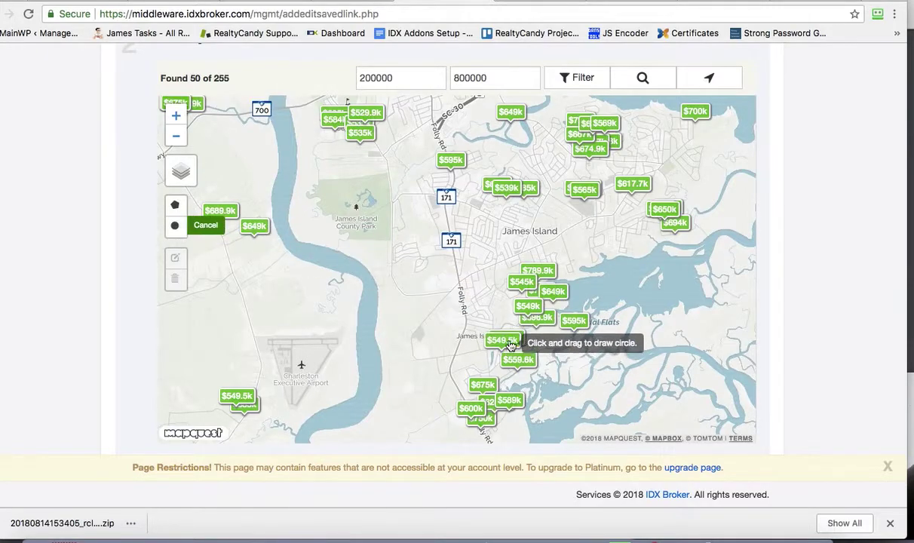
mouse_move(543, 342)
left_mouse_down()
mouse_move(485, 272)
mouse_move(464, 270)
left_mouse_up()
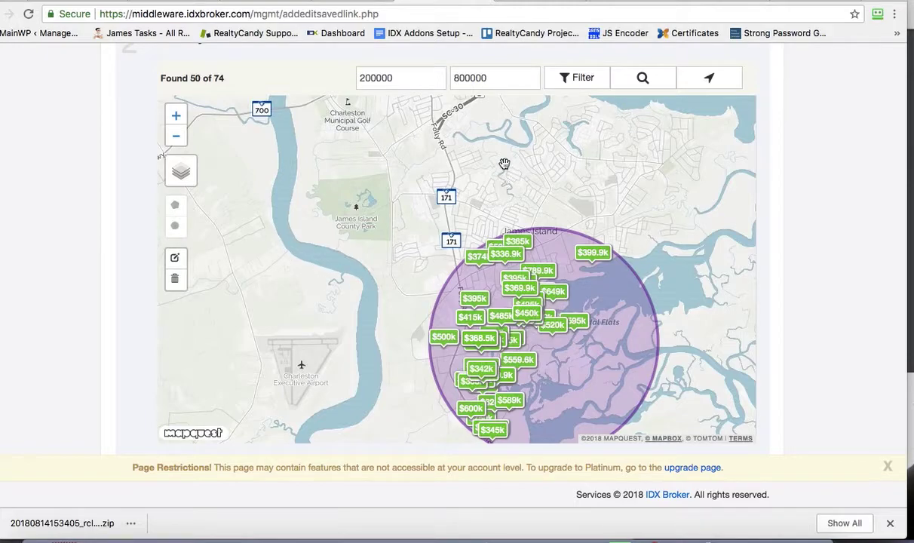
left_click(176, 116)
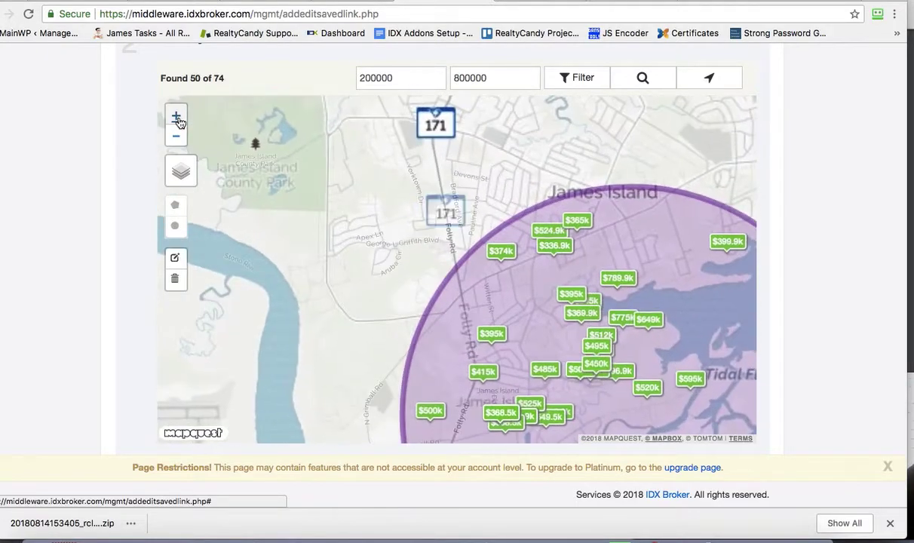
left_click(176, 136)
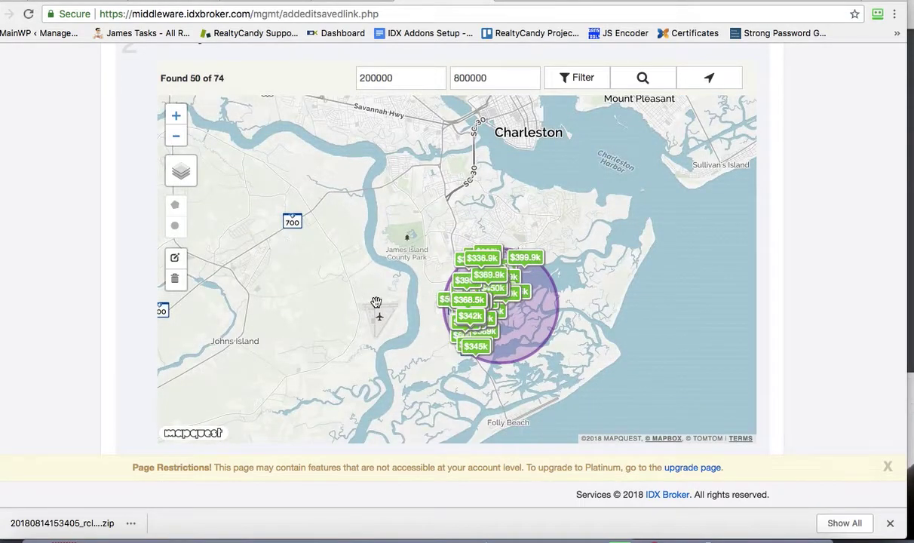
scroll(845, 356, "down", 3)
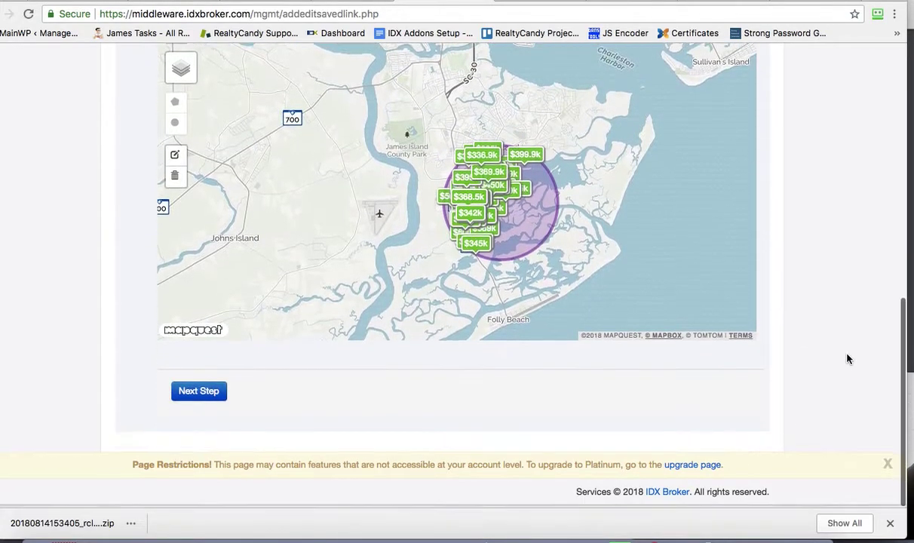
- Title the map link 'ZZZ Map Test' with a short meta description, and save it
left_click(199, 394)
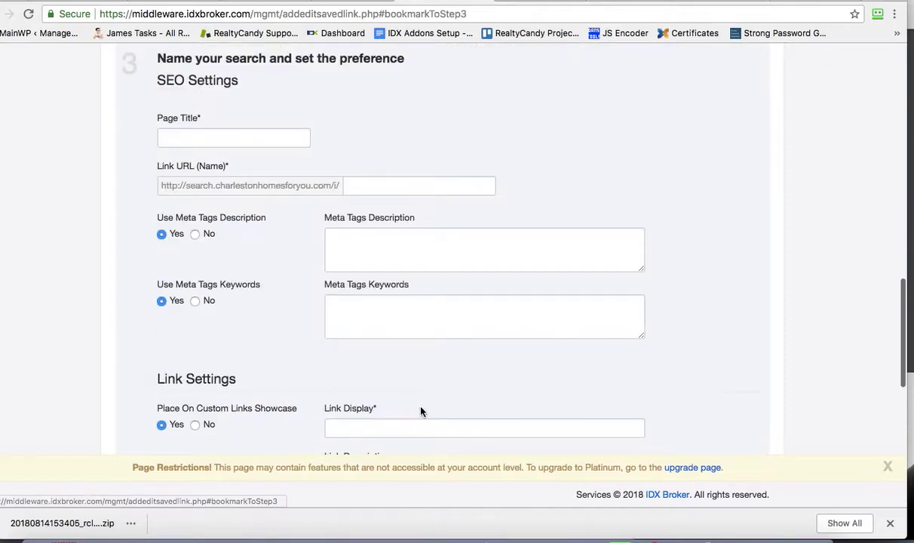
left_click(216, 136)
type("Tes")
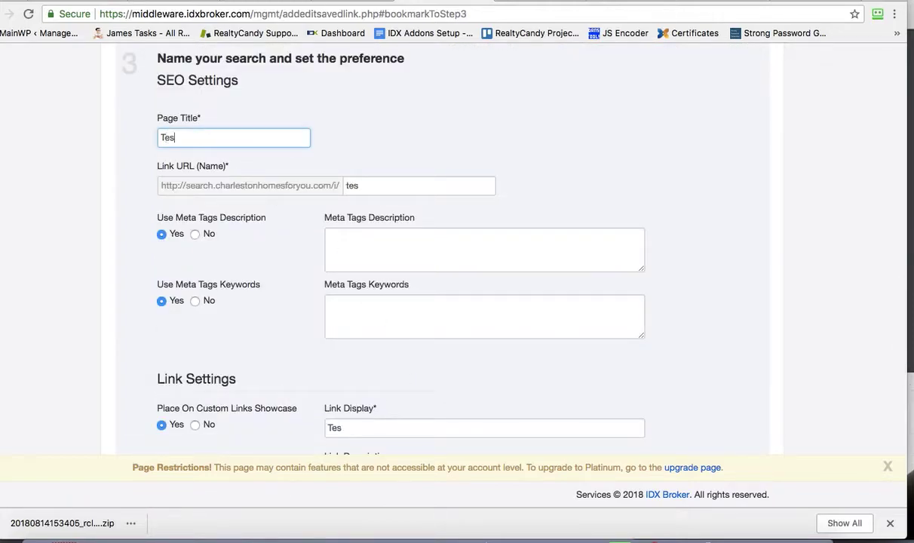
type("ZZZ Map")
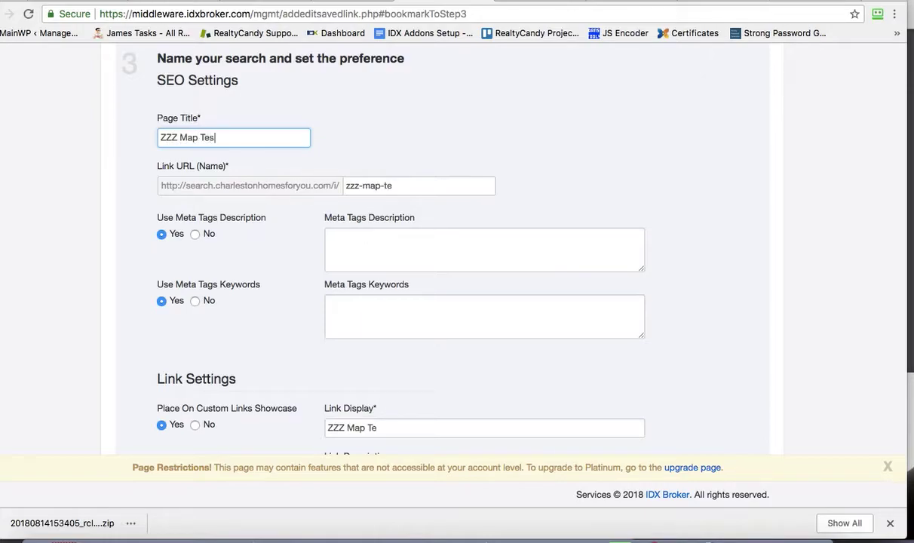
scroll(290, 169, "down", 3)
left_click(352, 163)
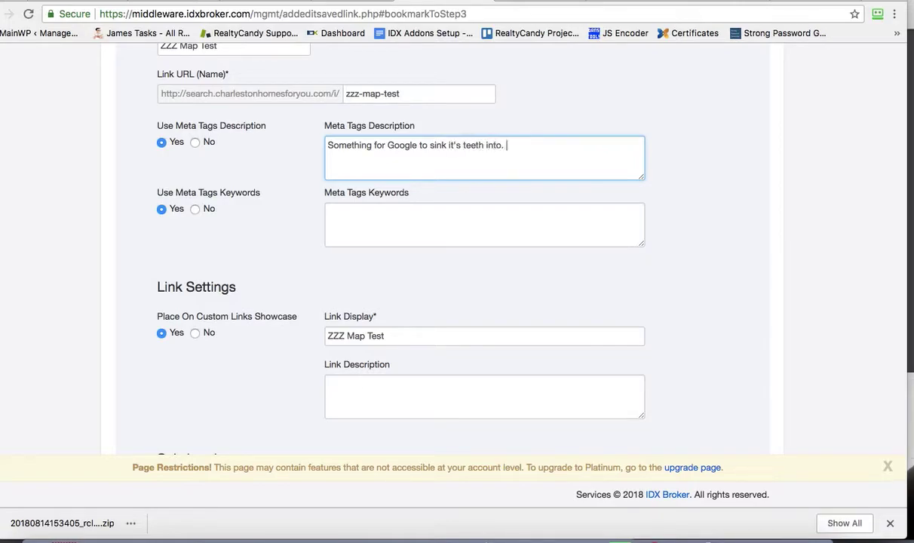
scroll(394, 219, "down", 13)
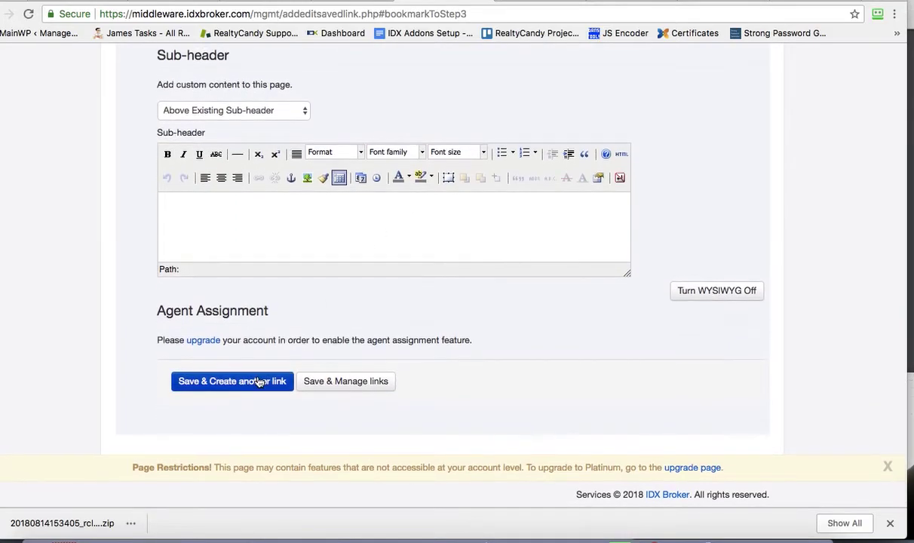
left_click(330, 382)
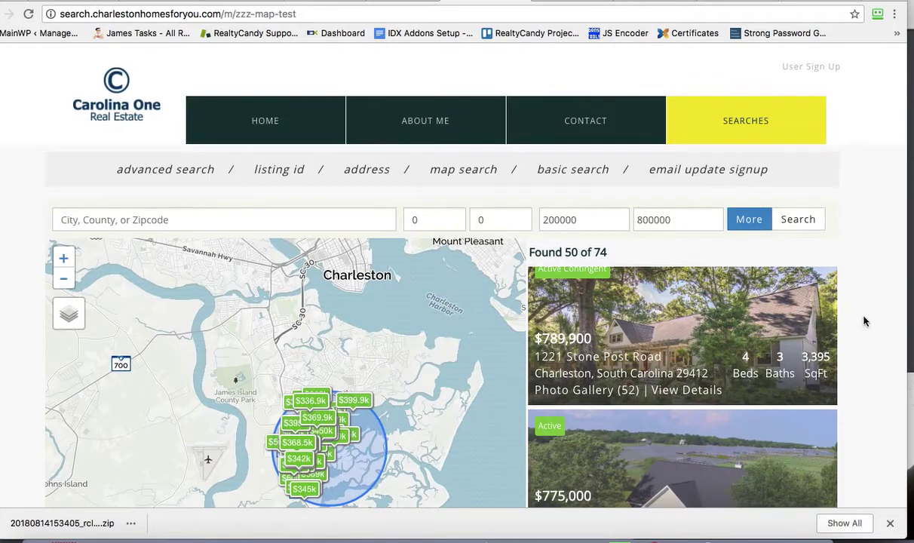
- Zoom the previewed ZZZ Map Test map in four levels on James Island, narrowing results to 16 listings
scroll(862, 320, "down", 1)
scroll(863, 321, "down", 3)
scroll(863, 321, "up", 2)
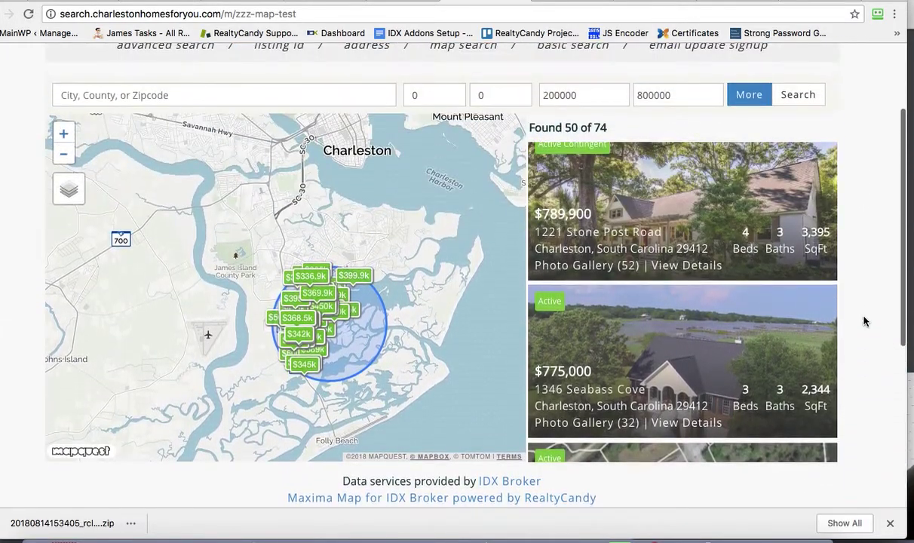
scroll(616, 344, "down", 4)
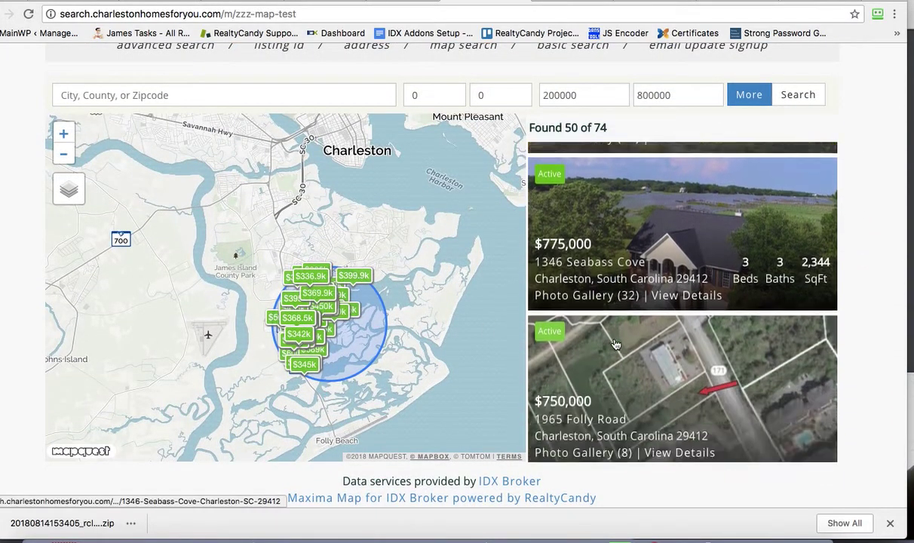
scroll(616, 344, "down", 4)
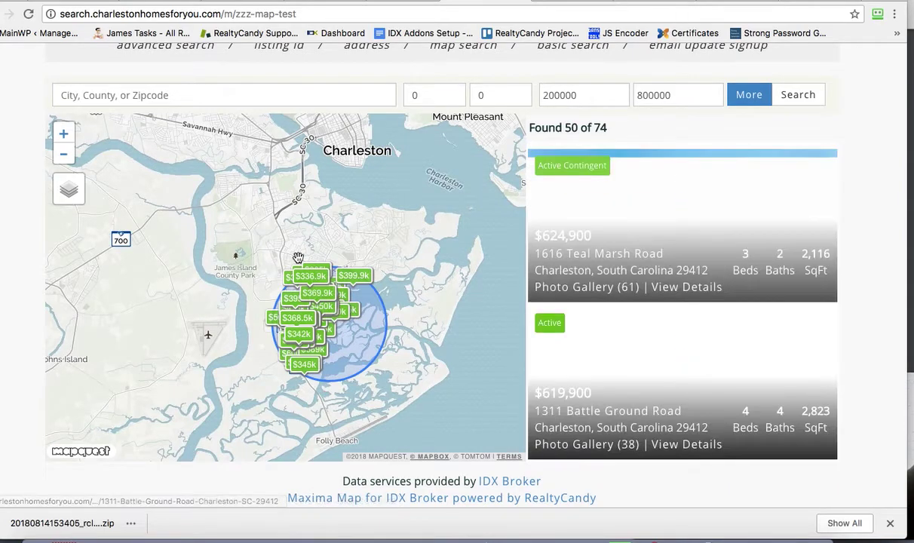
mouse_move(64, 202)
left_click(64, 134)
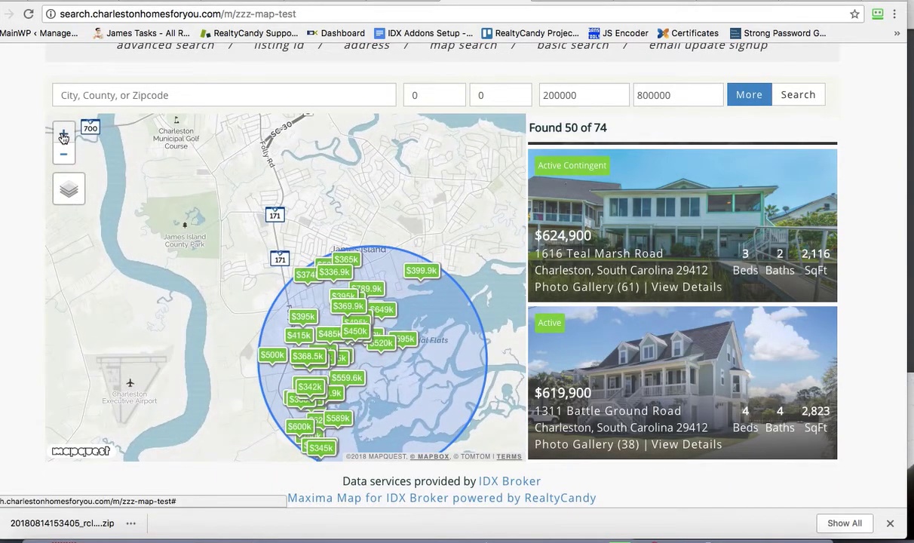
left_click(63, 134)
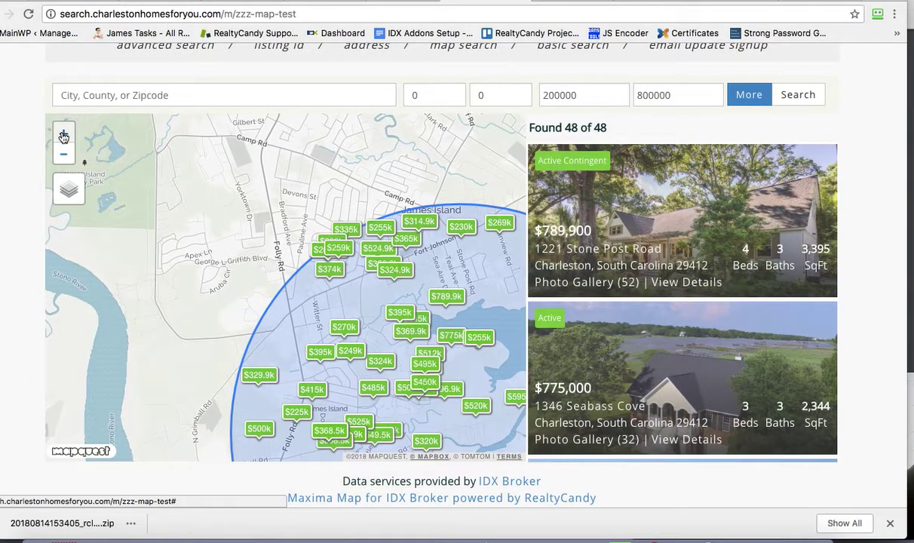
left_click(64, 136)
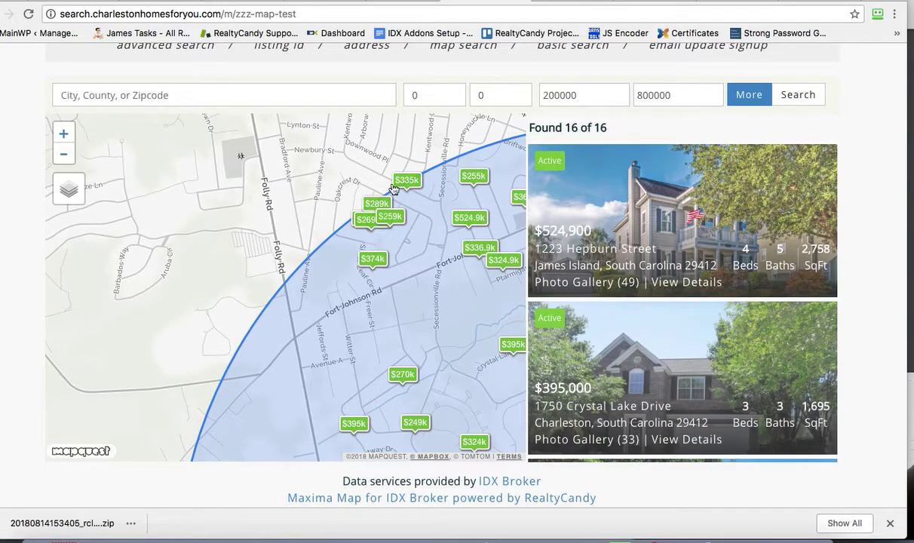
left_click(64, 136)
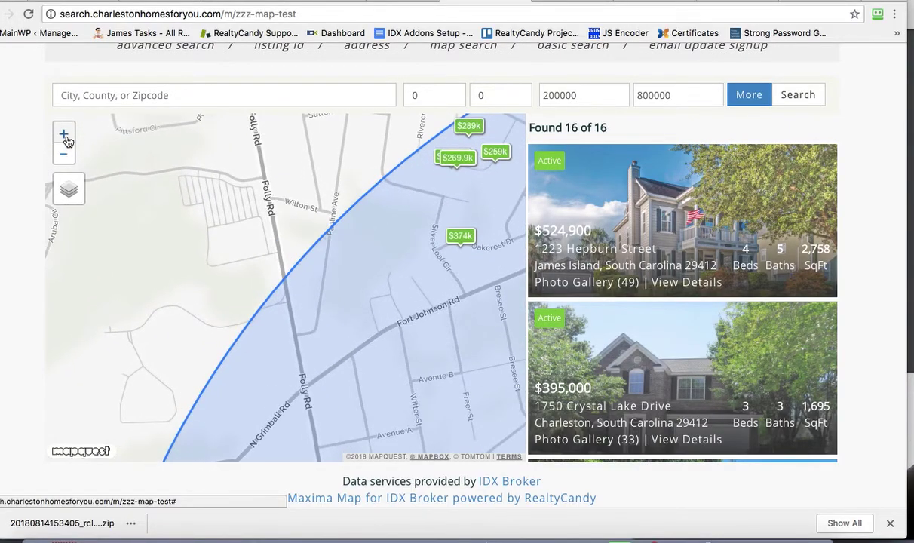